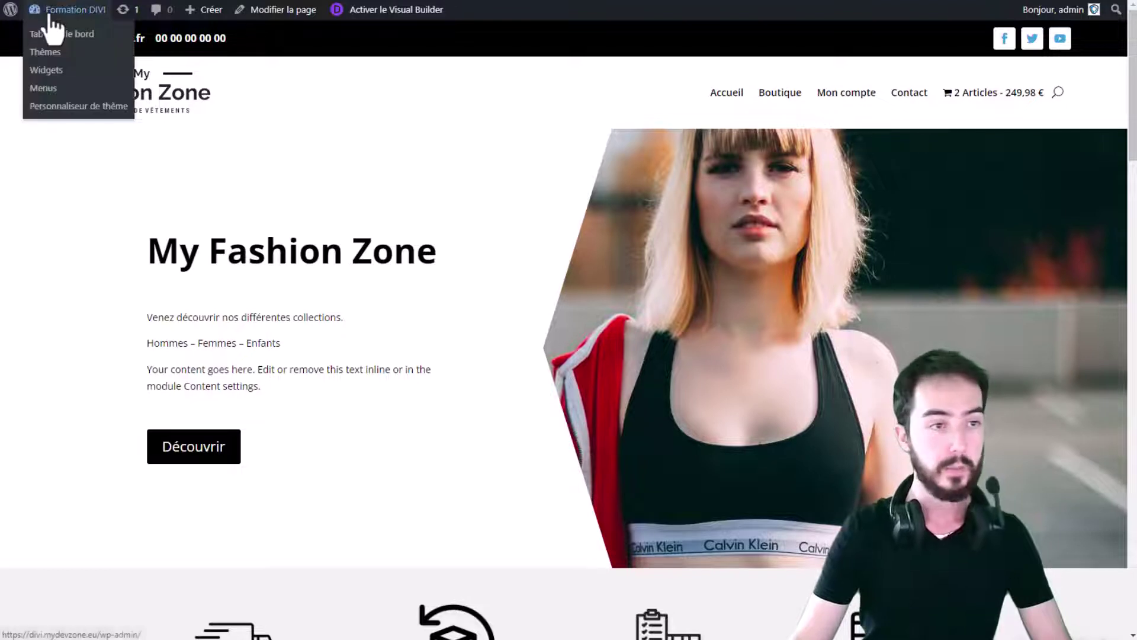
Step: Create a new post from the admin dashboard and title it "Lorem"
click(53, 33)
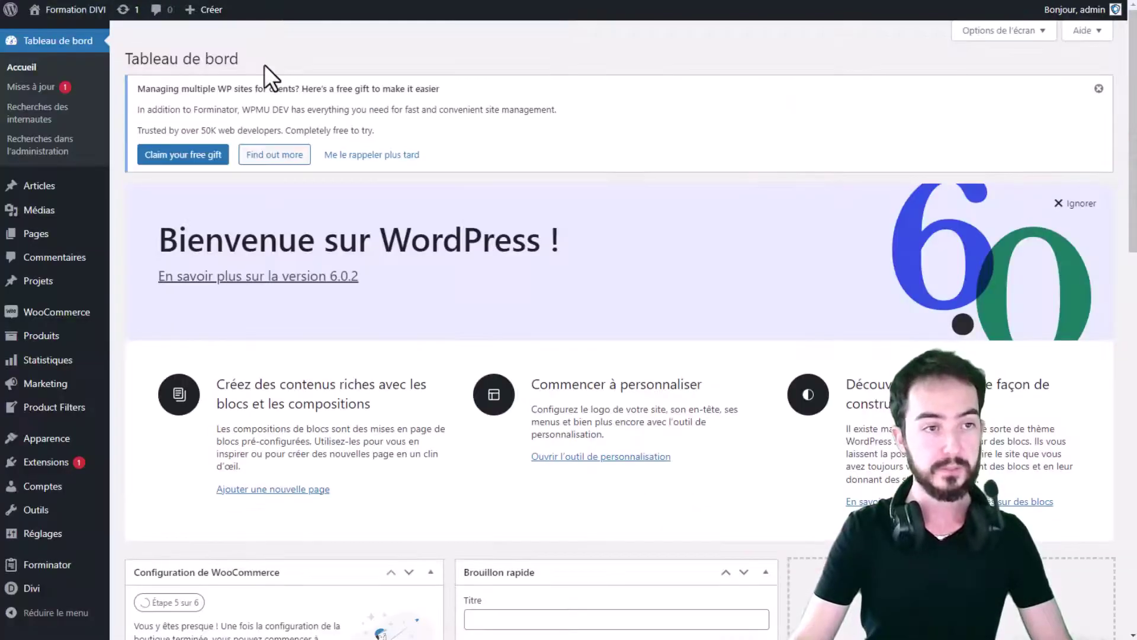
click(37, 188)
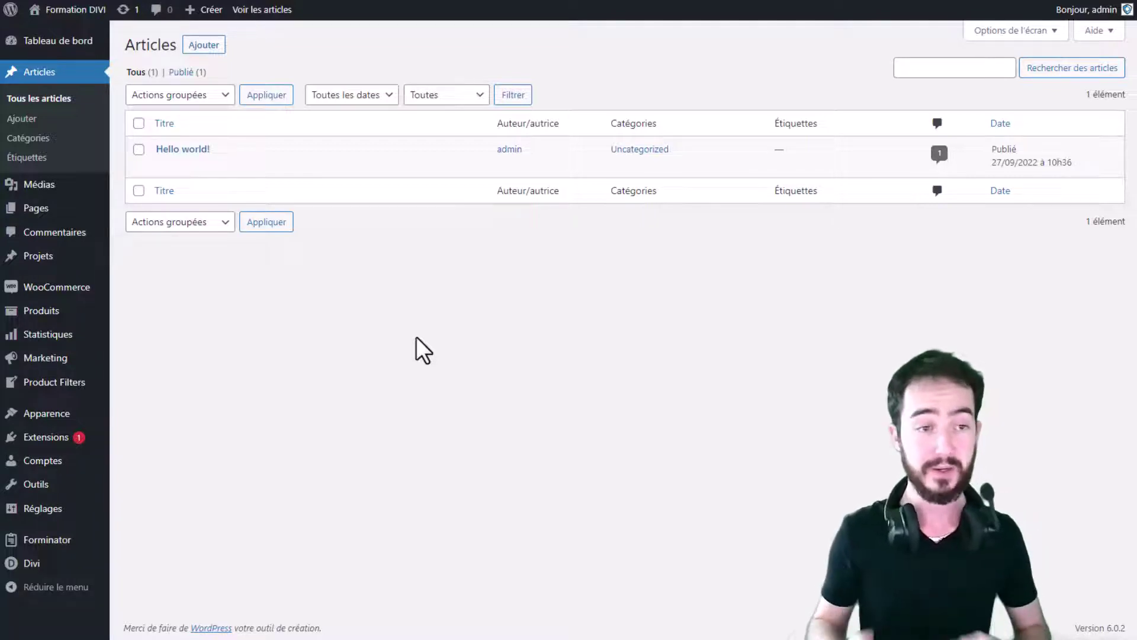
click(200, 47)
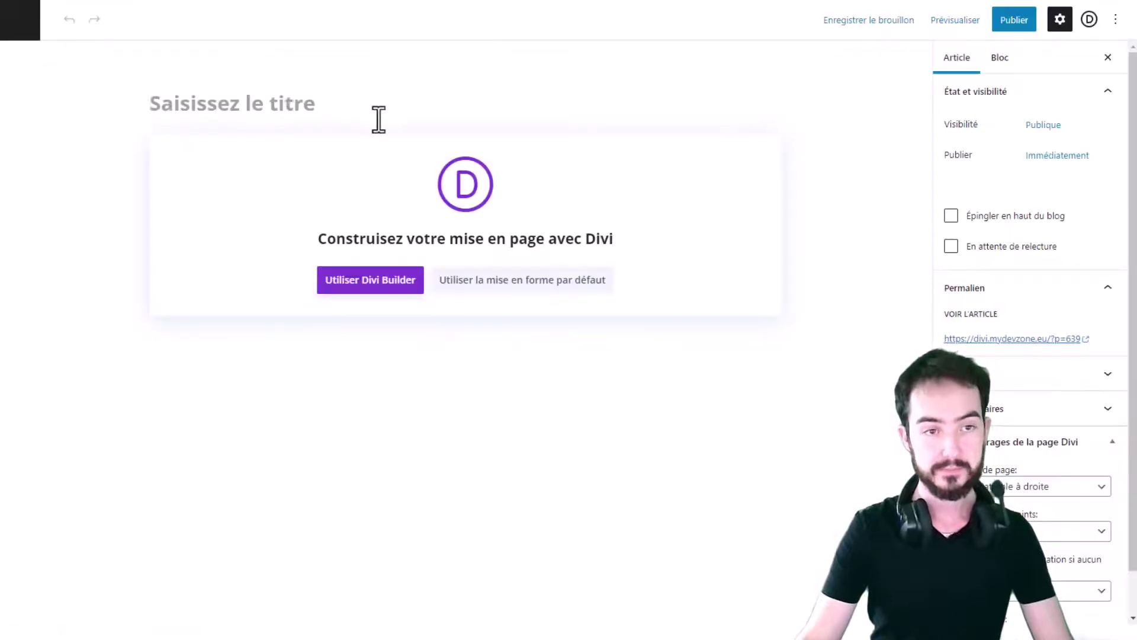
text(Lorem)
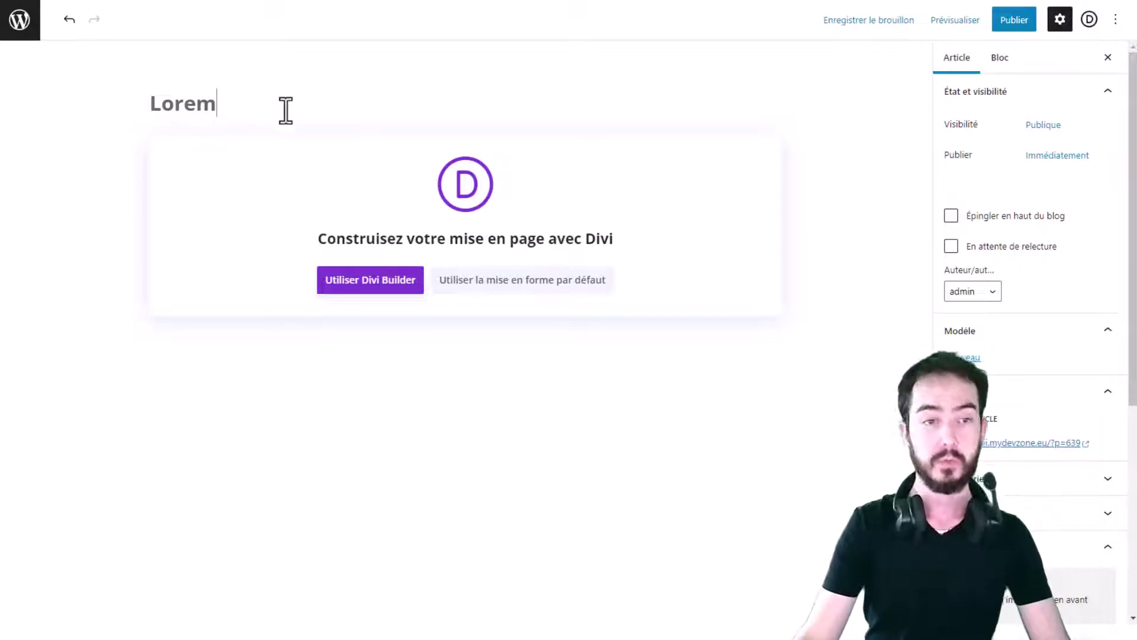
Step: Publish the "Lorem" post and return to its editing view
click(1013, 20)
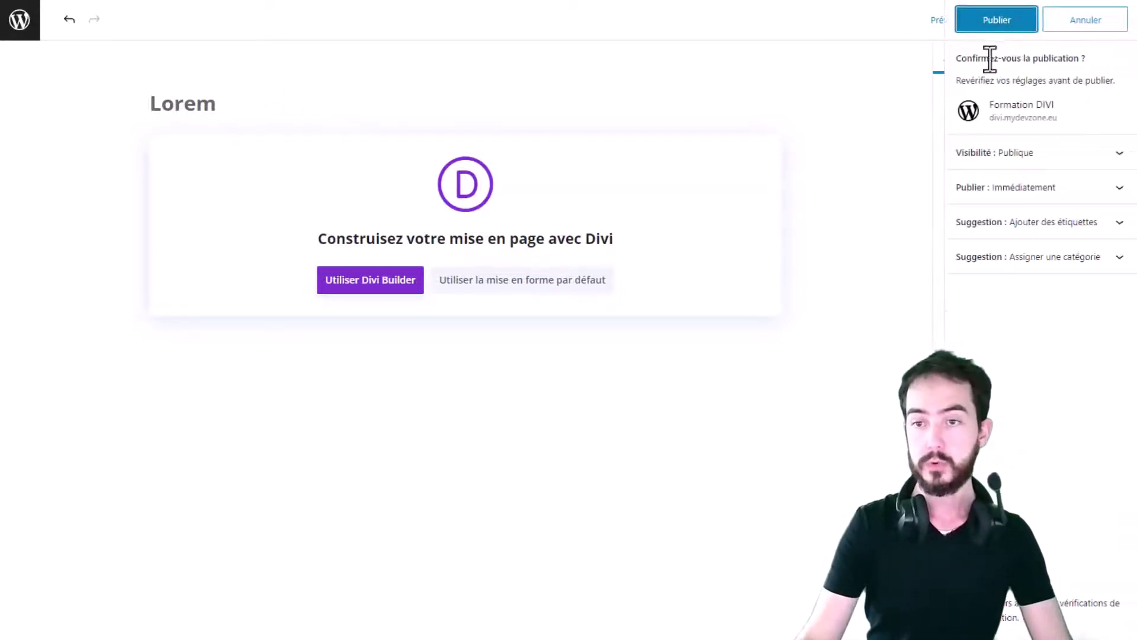
click(1004, 20)
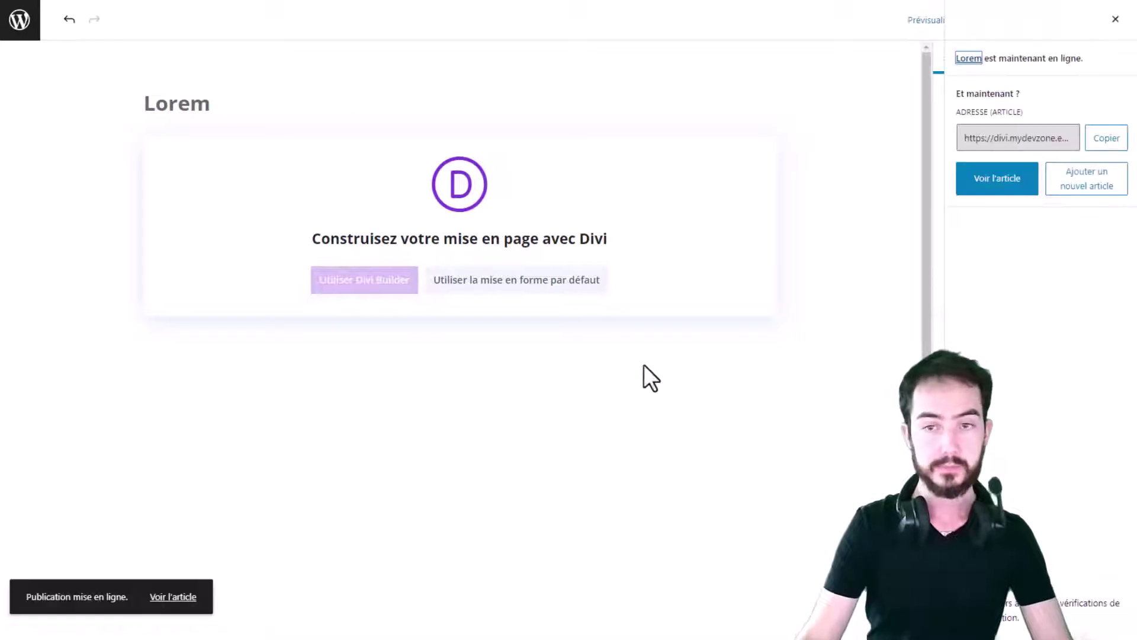
click(1115, 19)
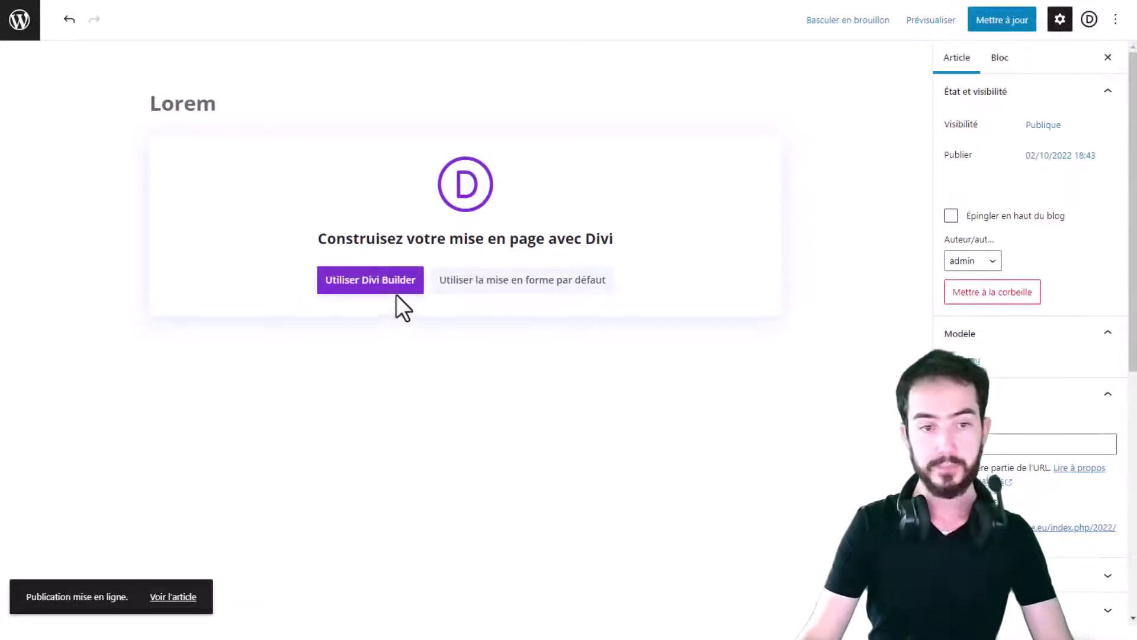
Step: Launch Divi Builder for the post and copy the "What is Lorem Ipsum?" and "Why do we use it?" sections from the Lorem Ipsum page
click(375, 280)
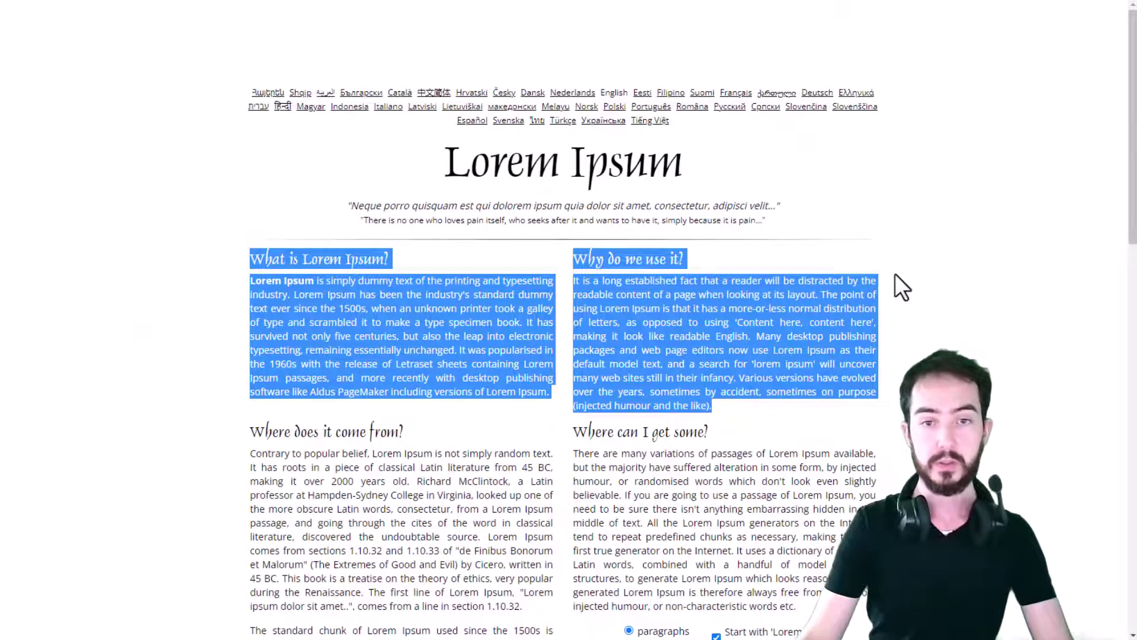
click(926, 261)
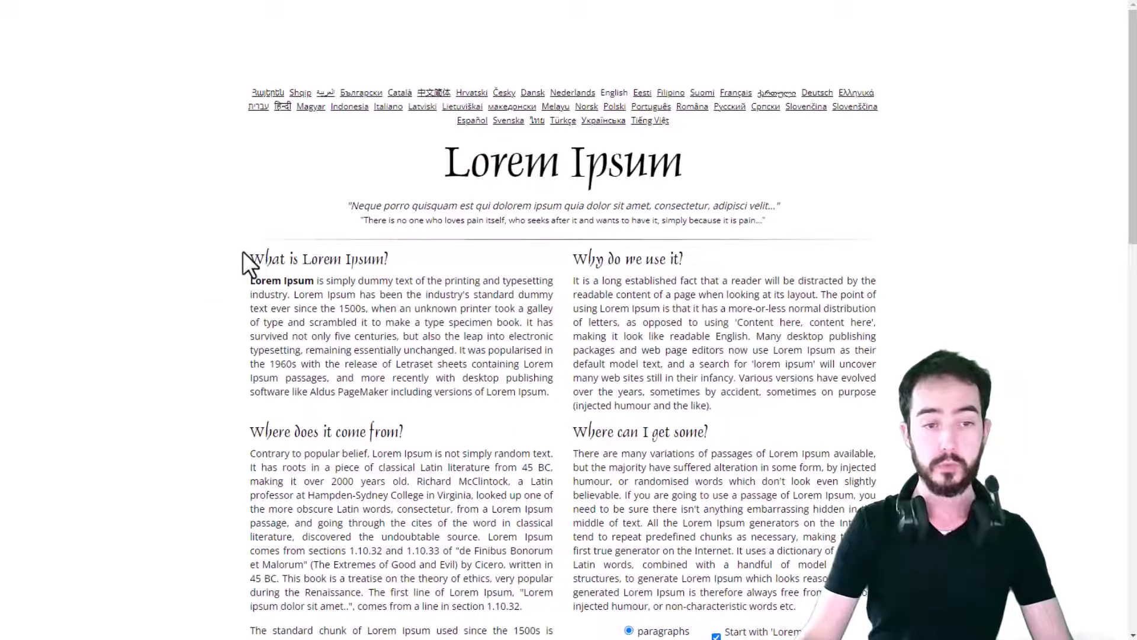
drag(240, 253, 692, 350)
click(259, 308)
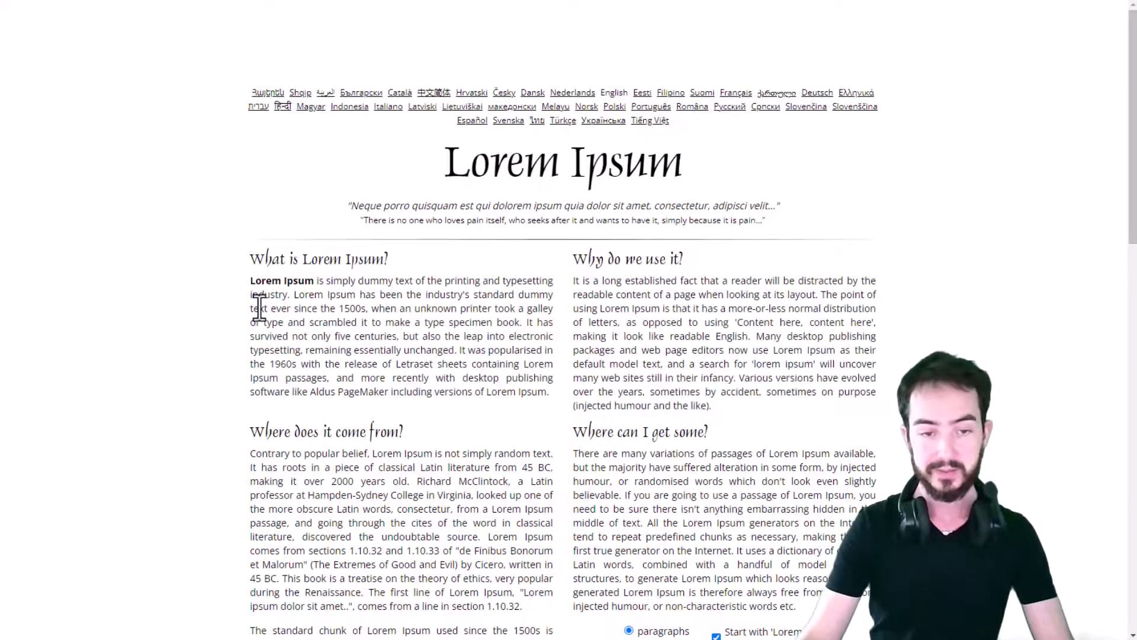
drag(259, 260, 727, 404)
key(ctrl+c)
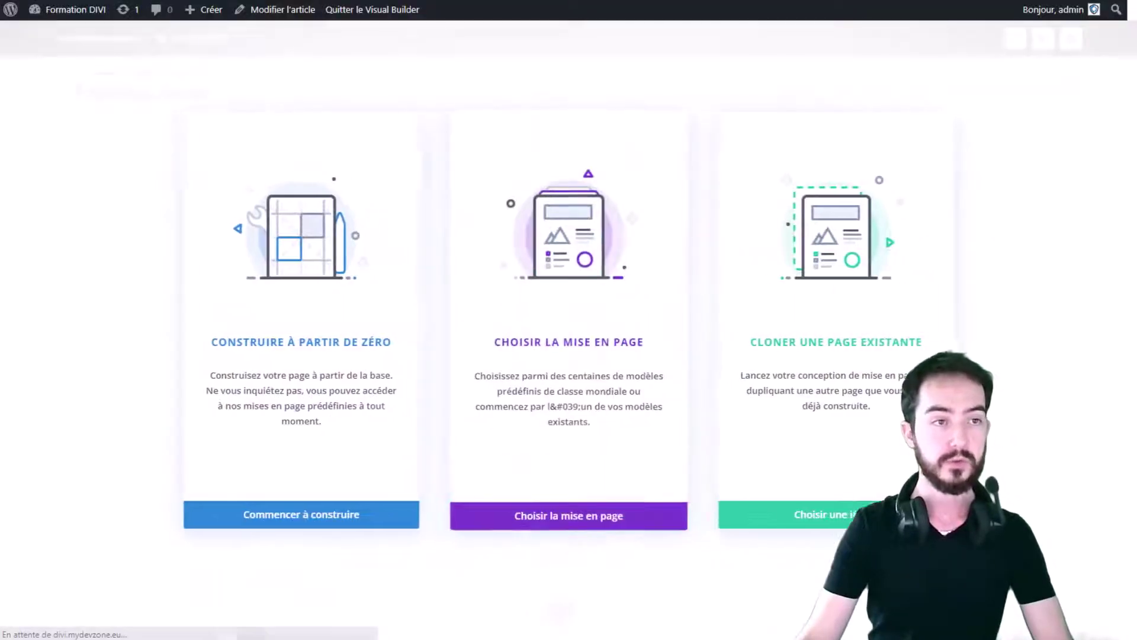
Step: Start the post layout from scratch, choose a row structure and insert a text module
click(350, 347)
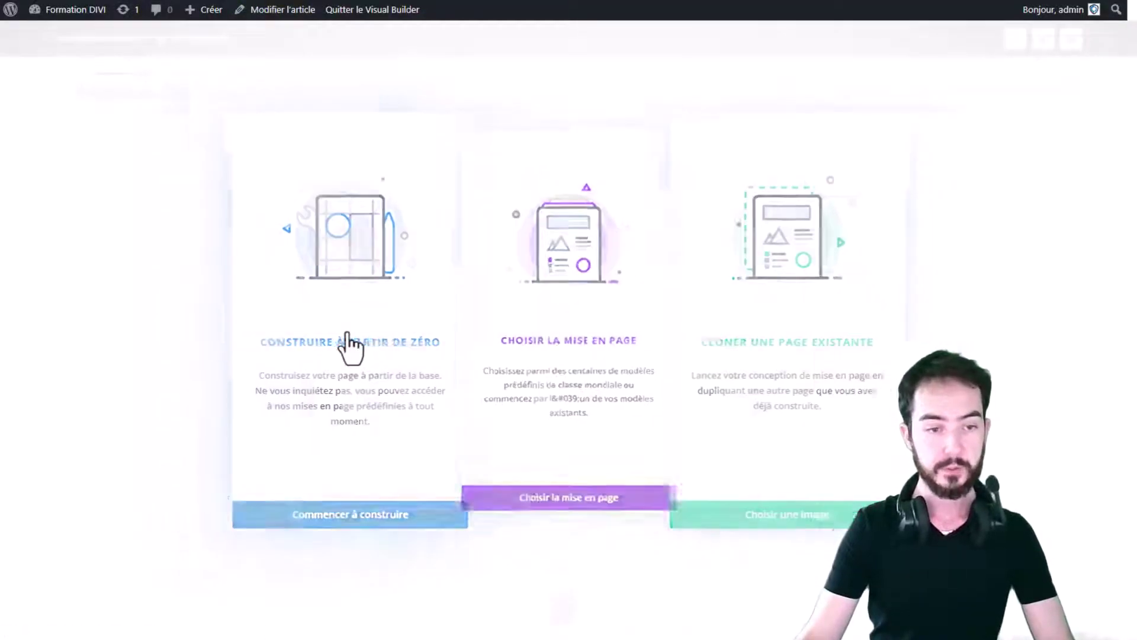
click(379, 412)
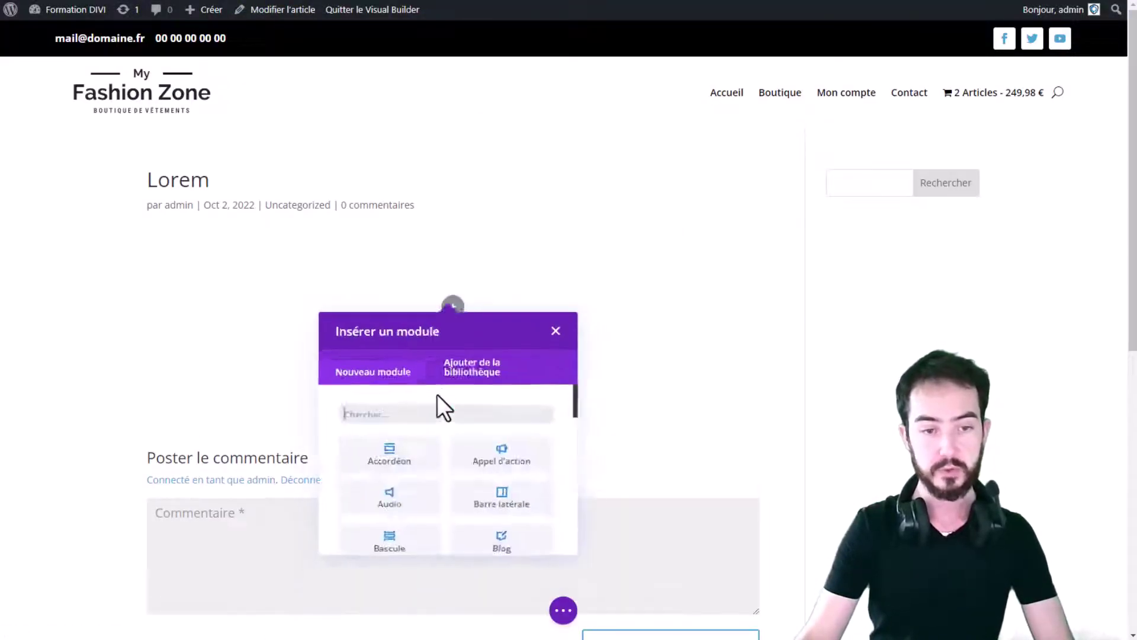
text(text)
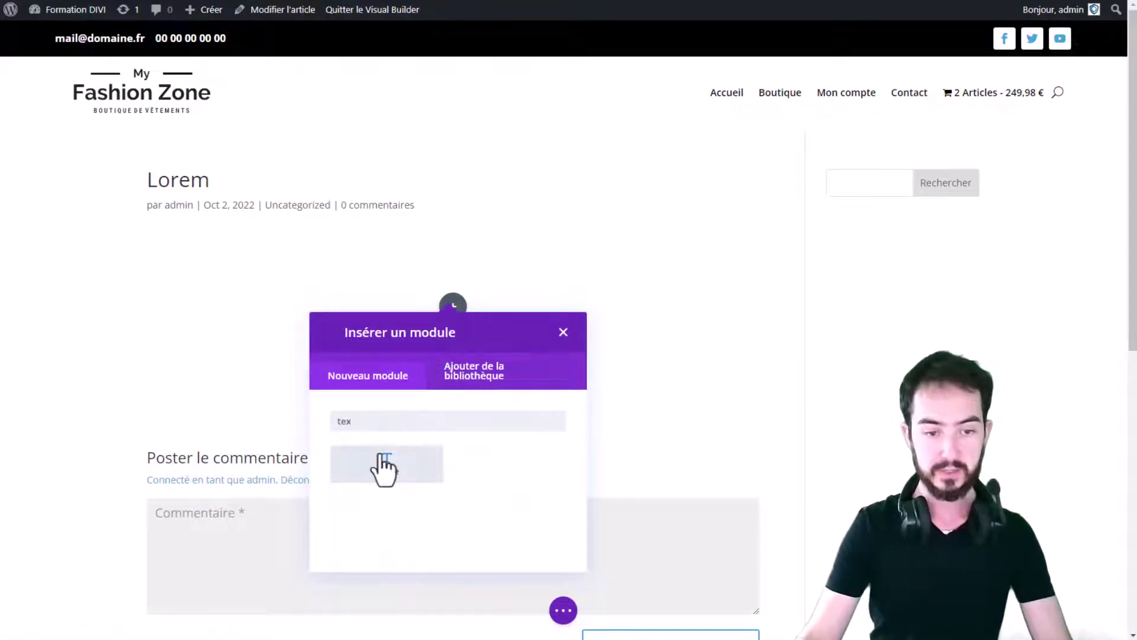
click(381, 468)
Step: Replace the text module's placeholder body with the copied Lorem Ipsum sections and save the module
double_click(185, 293)
key(ctrl+a)
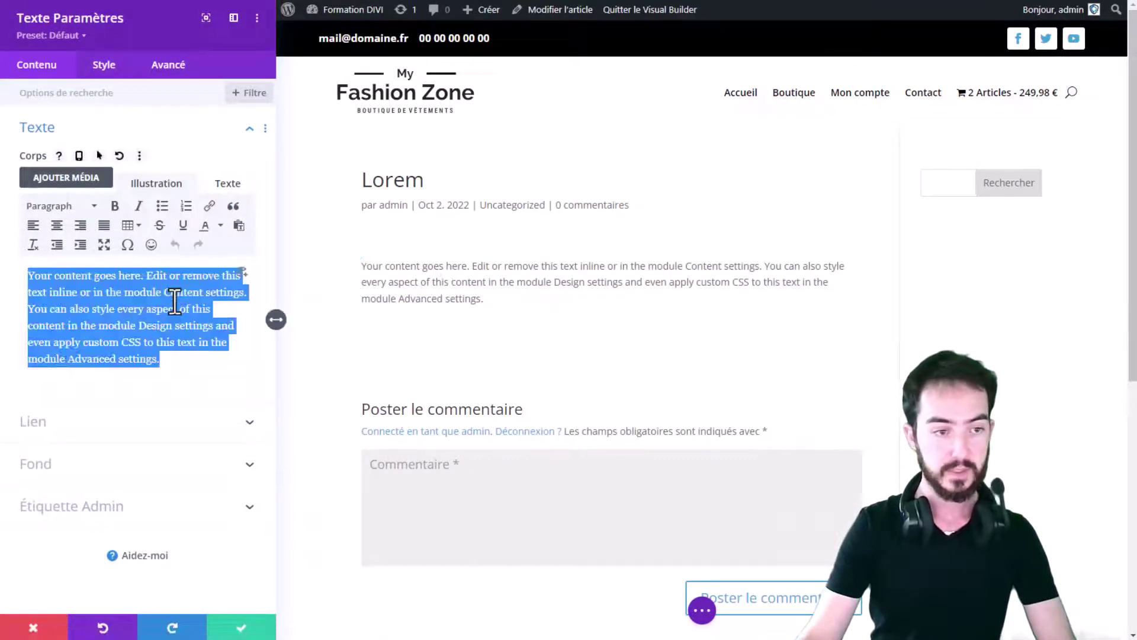
key(ctrl+v)
click(241, 628)
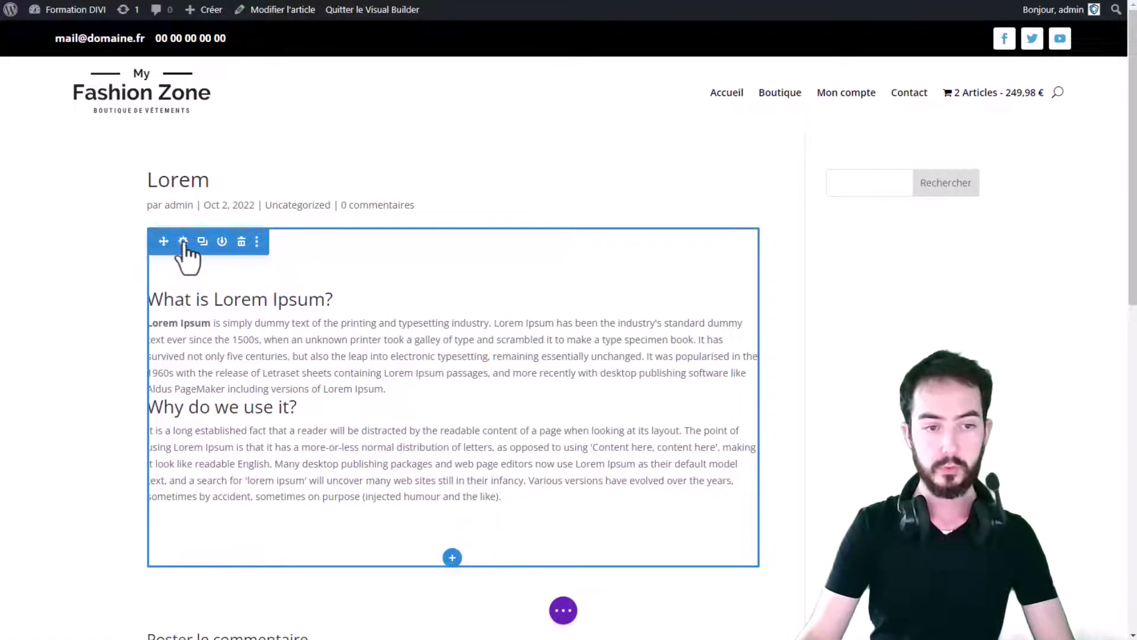
Step: Review the post layout down to the comment form and save it in the Visual Builder
scroll(355, 486, down, 3)
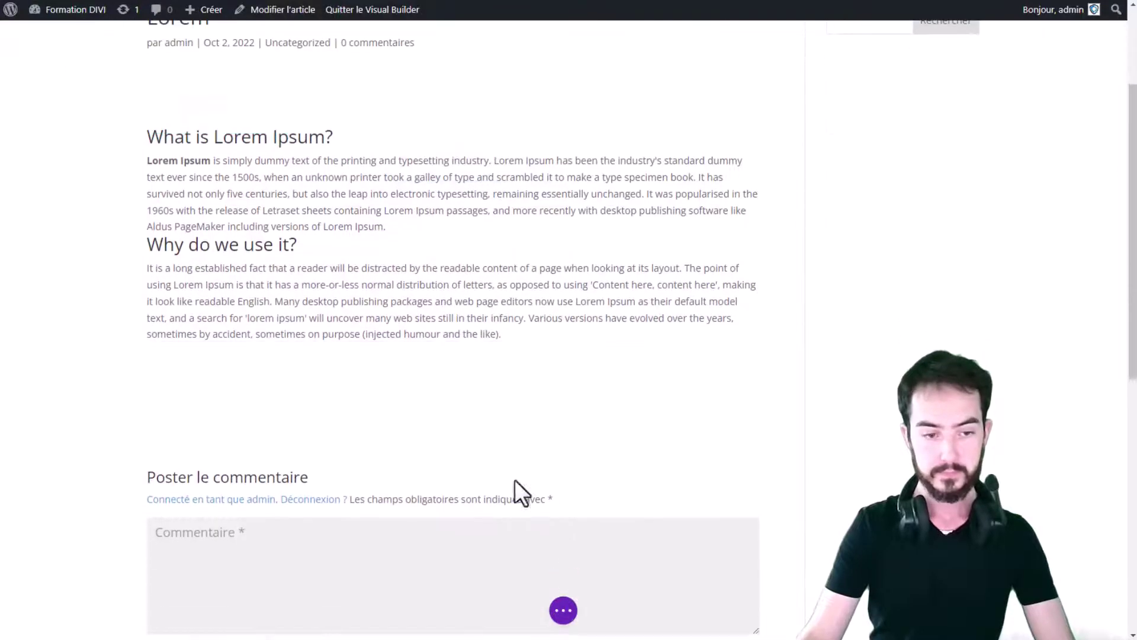
scroll(710, 355, up, 3)
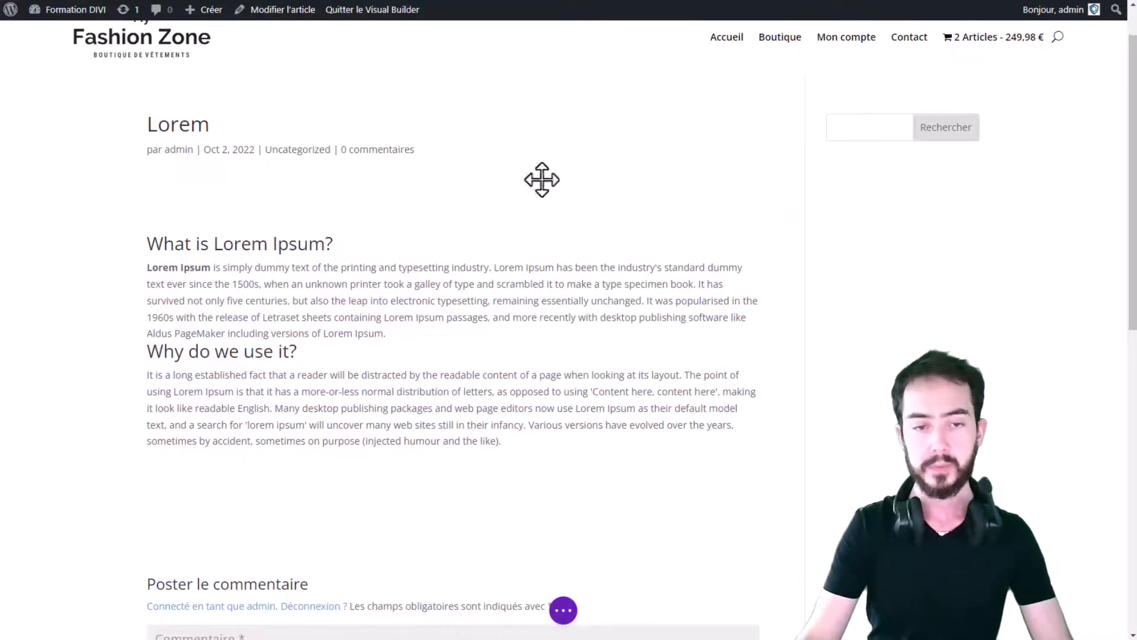
scroll(541, 178, down, 2)
click(565, 616)
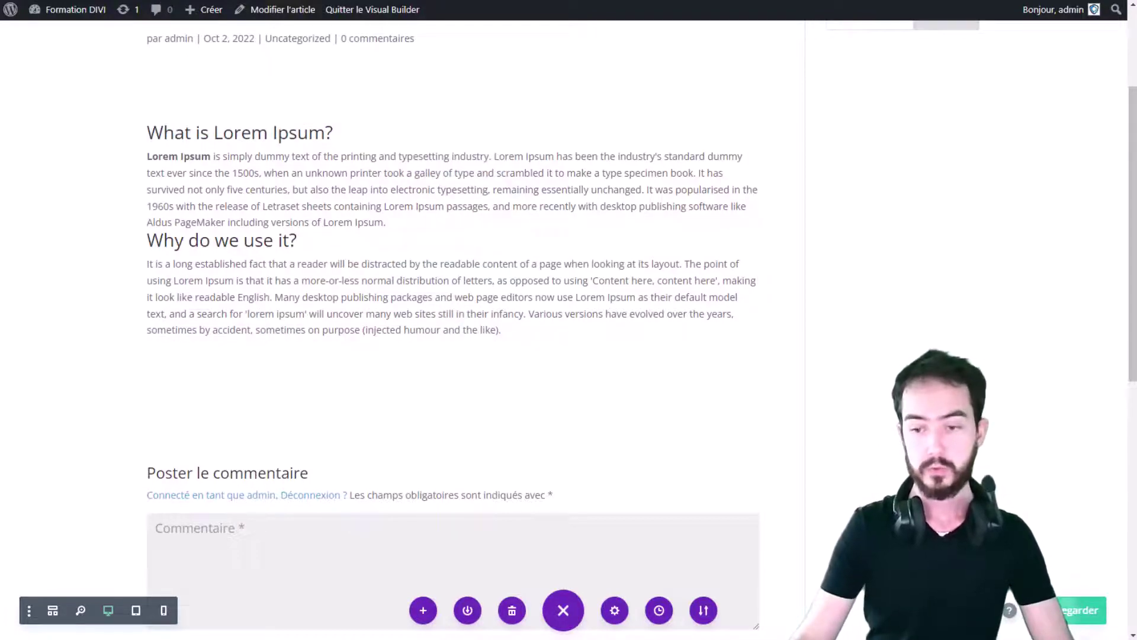
key(ctrl+s)
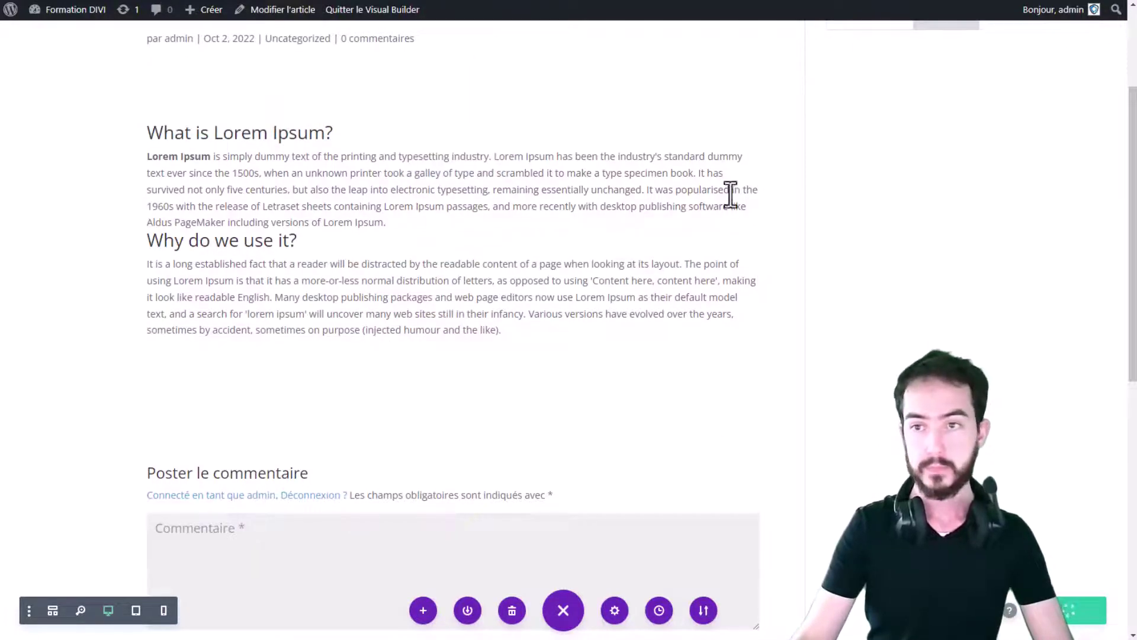
Step: Reopen the post in the WordPress editor and set clothing-g598acfd30_1920.jpg, the sunglasses photo, as its featured image
scroll(731, 193, up, 3)
click(282, 19)
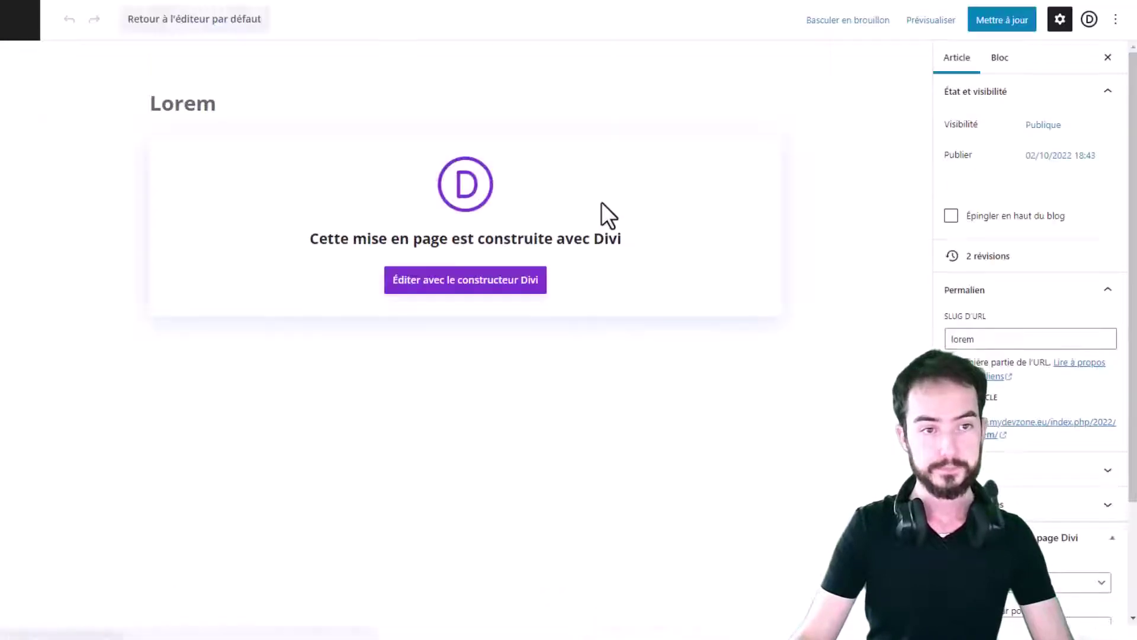
scroll(1030, 318, down, 2)
scroll(1017, 392, down, 2)
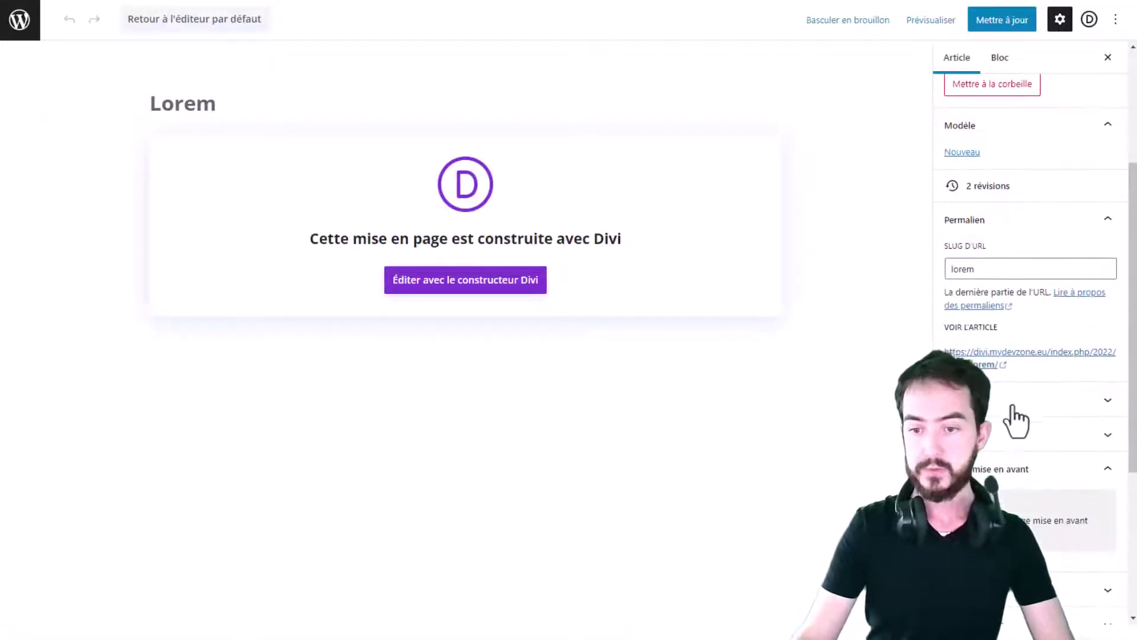
scroll(1037, 320, up, 1)
scroll(1030, 355, down, 1)
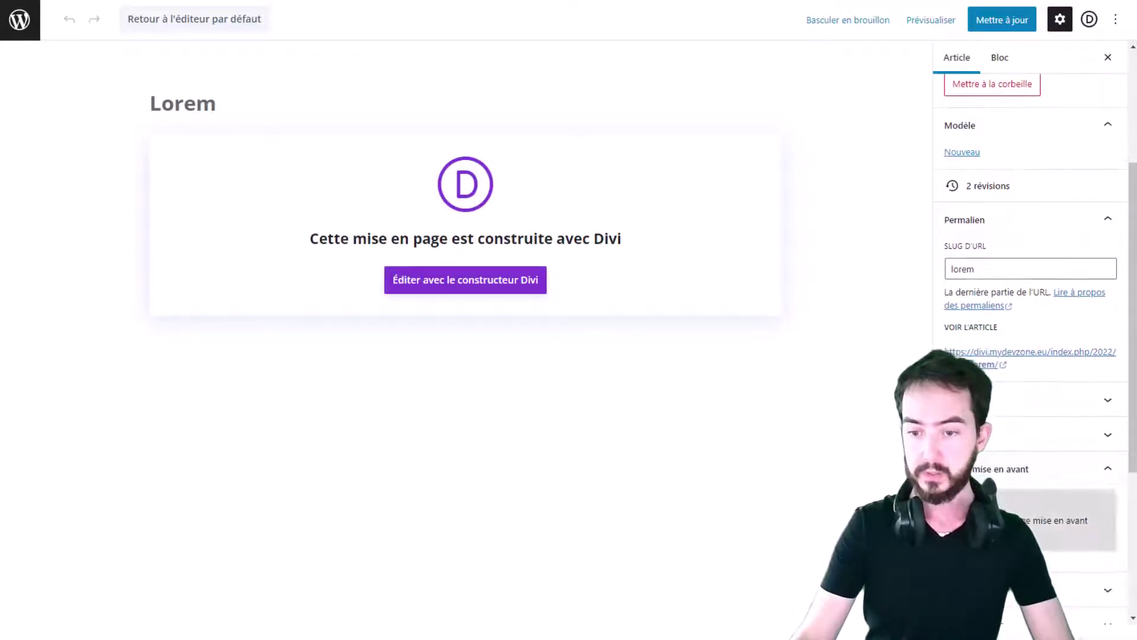
click(1030, 521)
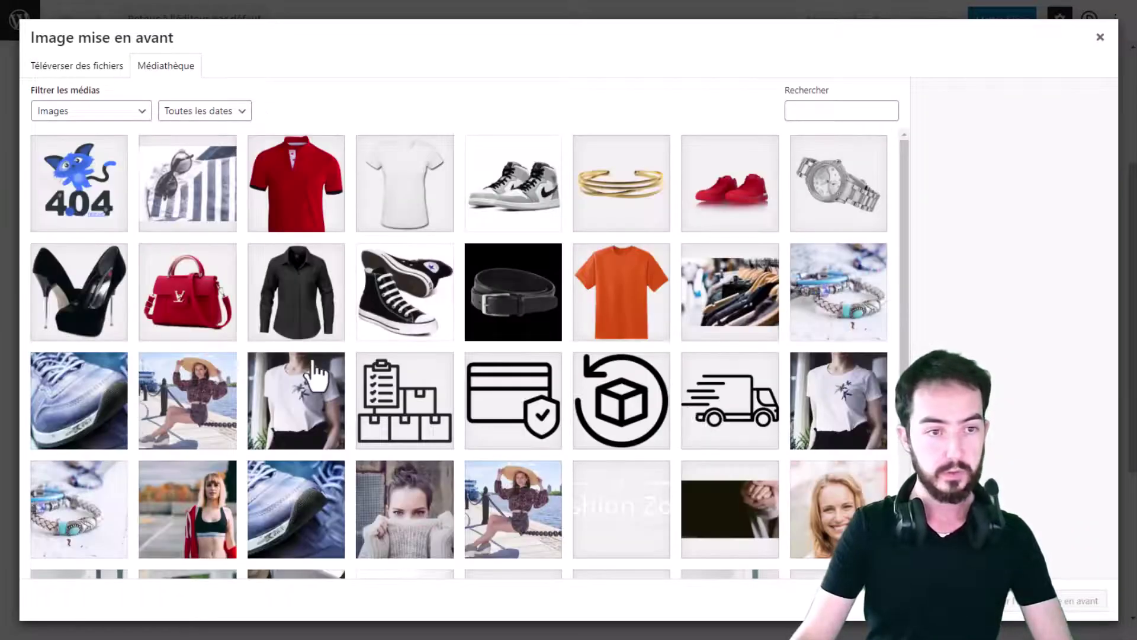
click(202, 186)
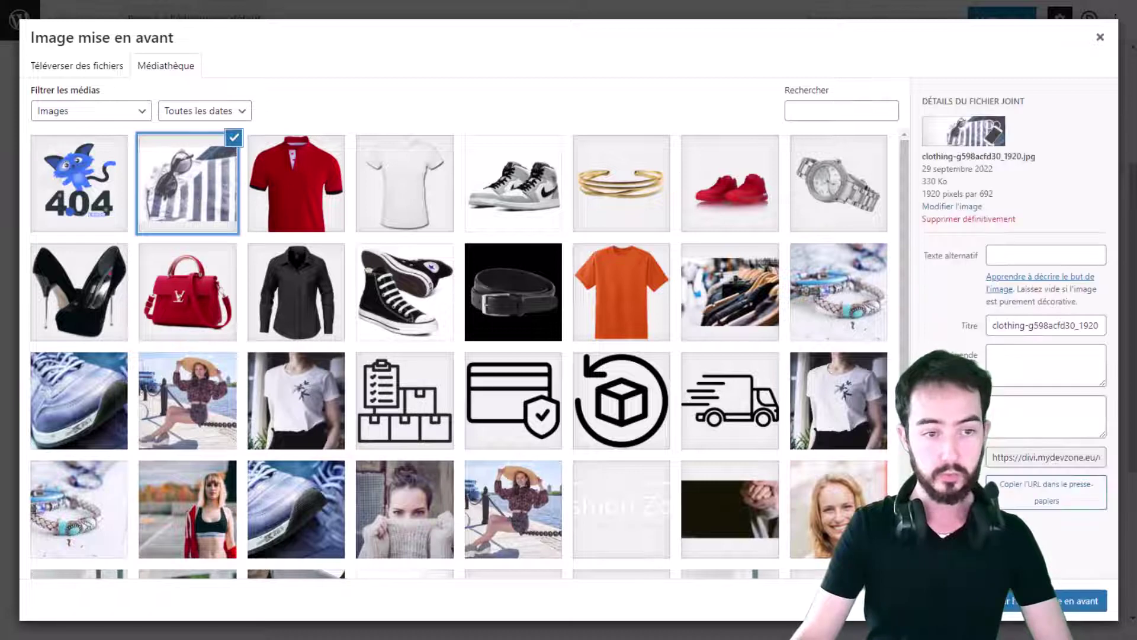
click(1066, 601)
Step: View the live "Lorem" article through its permalink, then return to the post editor
scroll(1031, 273, down, 4)
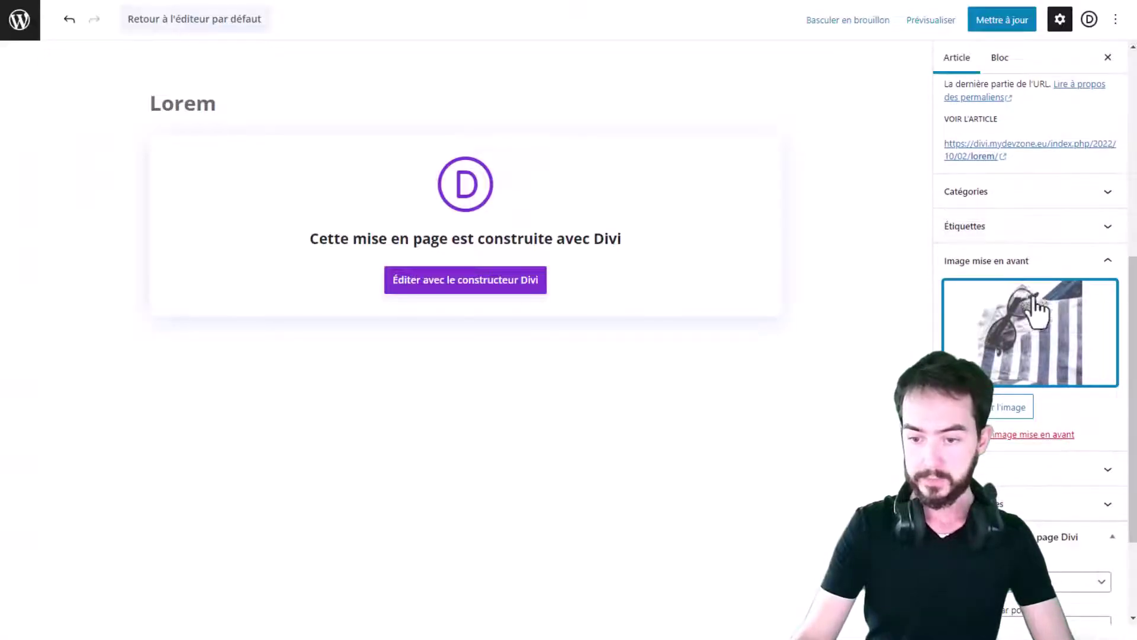
scroll(1033, 305, up, 3)
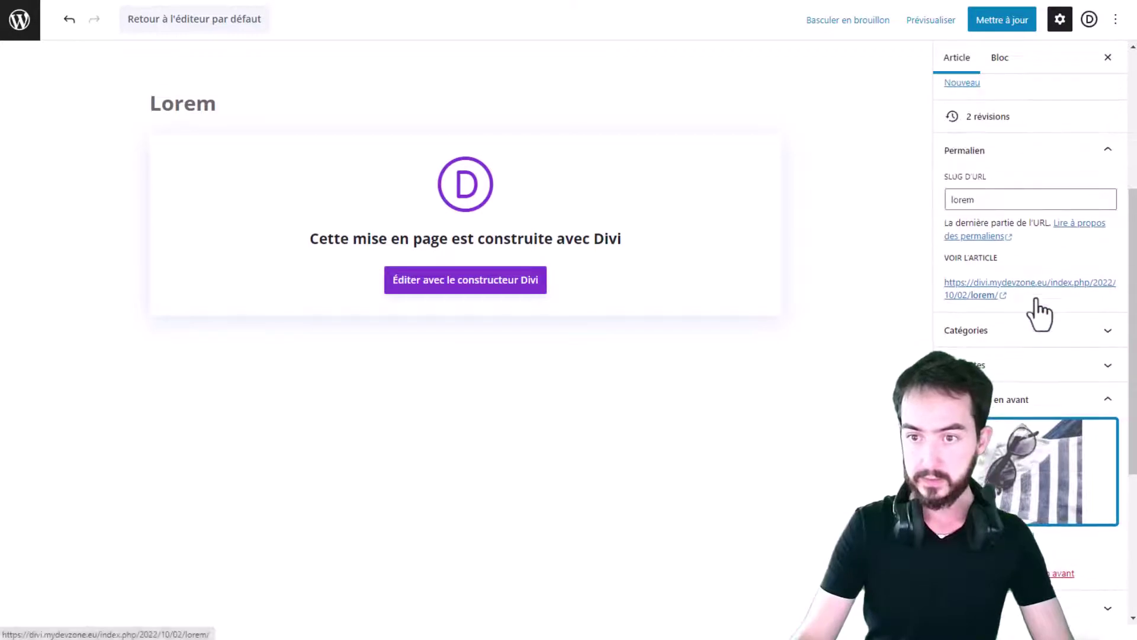
click(1003, 295)
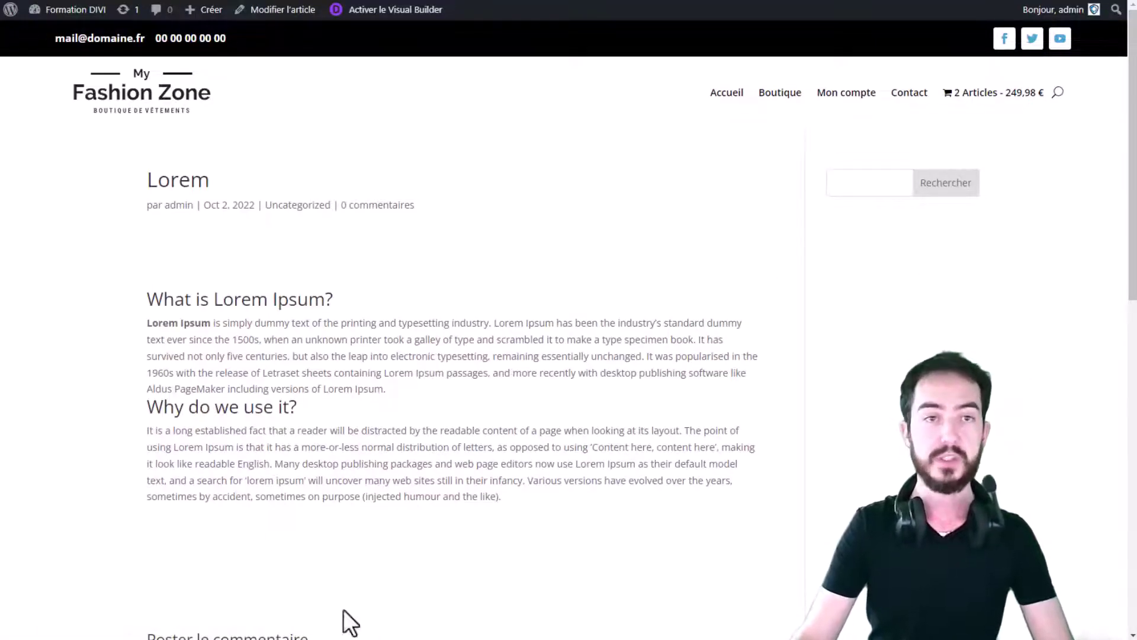
key(ctrl+shift+Tab)
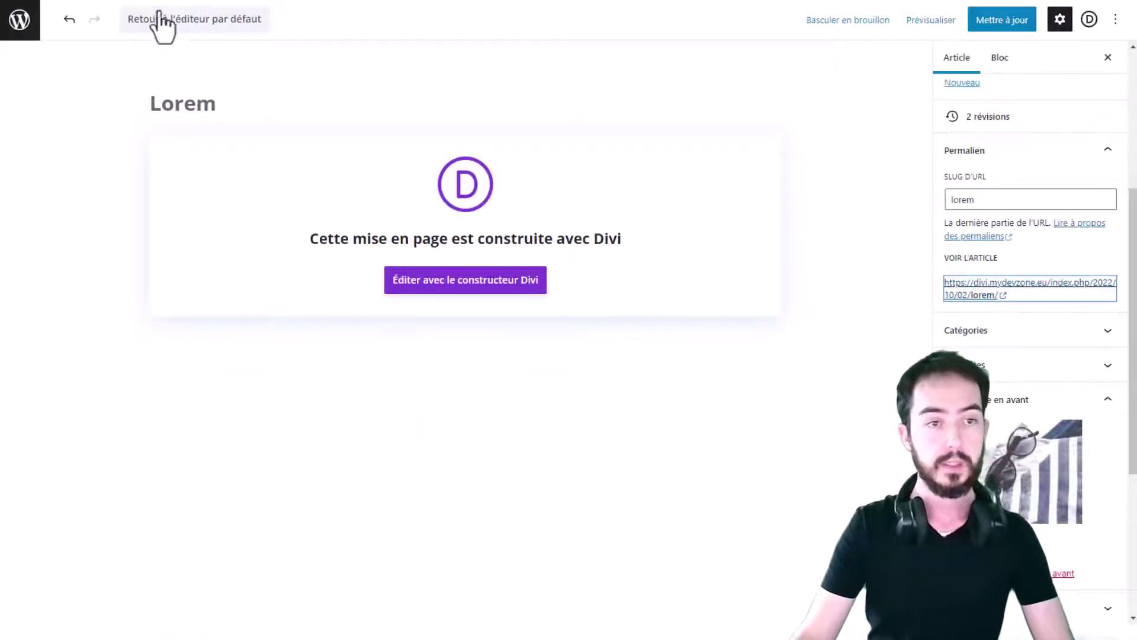
Step: Update the post with its featured image and go back to the list of articles
click(27, 29)
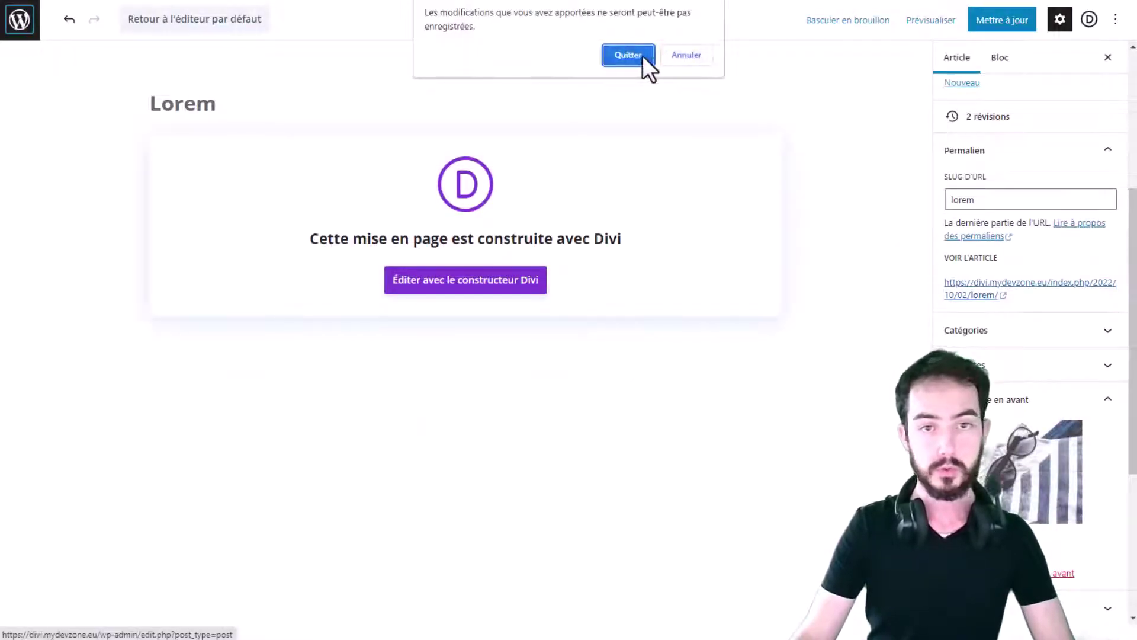
click(682, 54)
click(1001, 20)
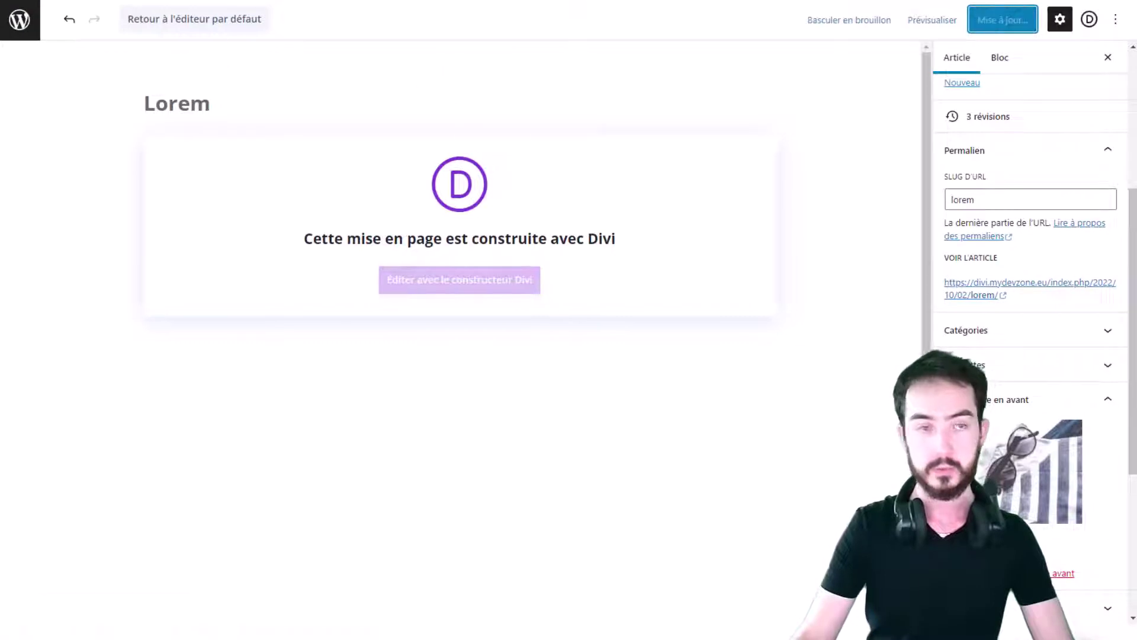
click(19, 30)
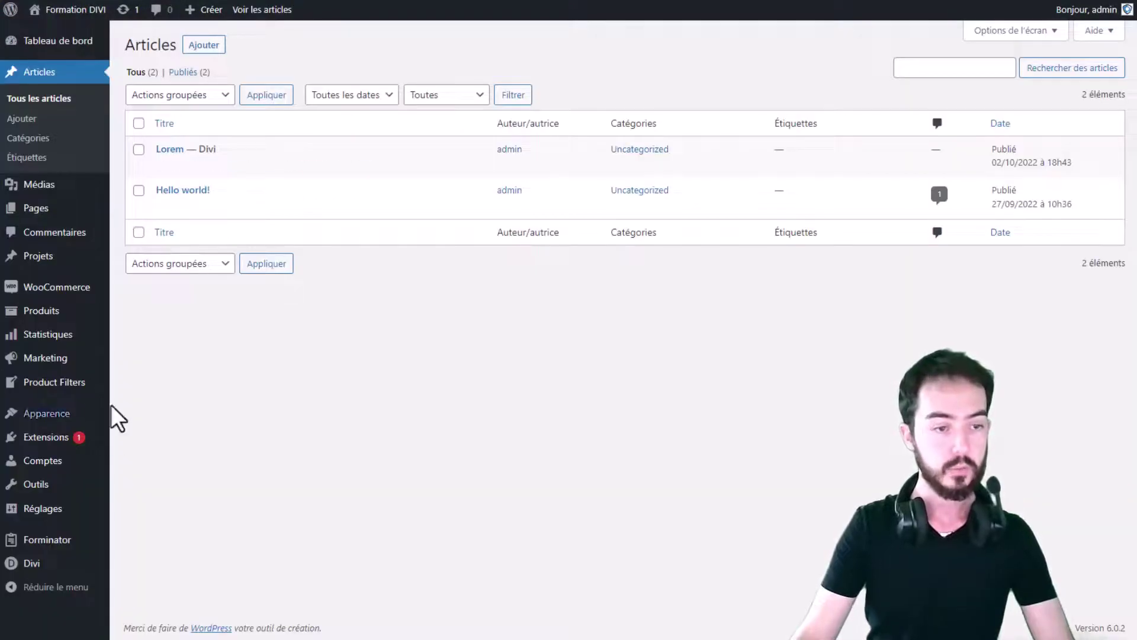
Step: In the Divi Theme Builder, create a new template assigned to Tous les Articles
mouse_move(35, 568)
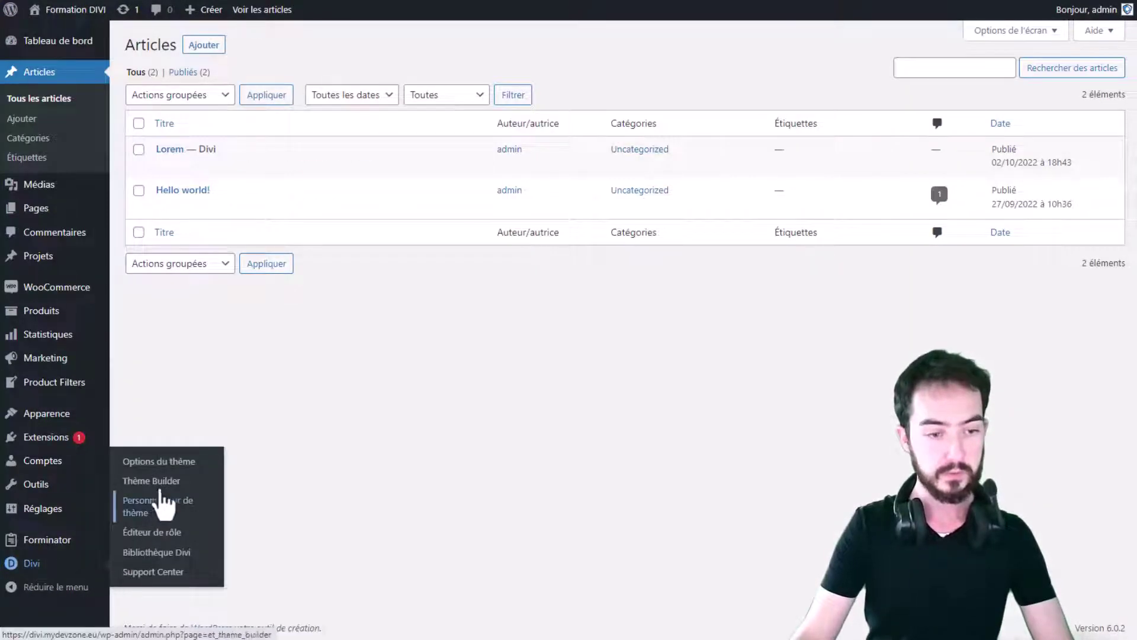
click(161, 483)
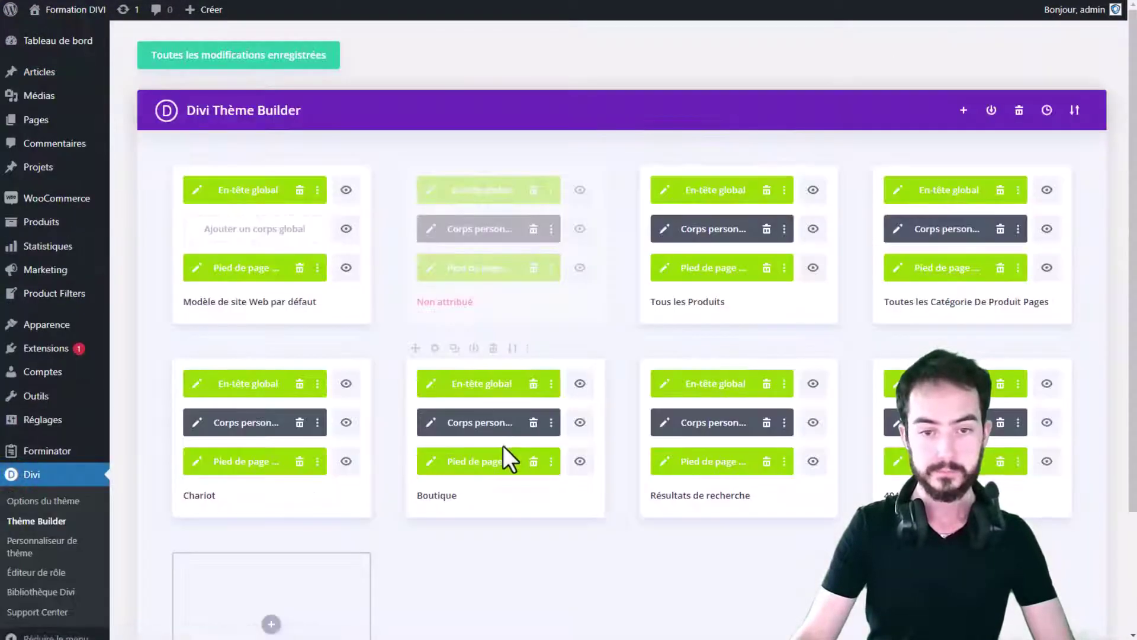
scroll(282, 540, down, 3)
click(272, 487)
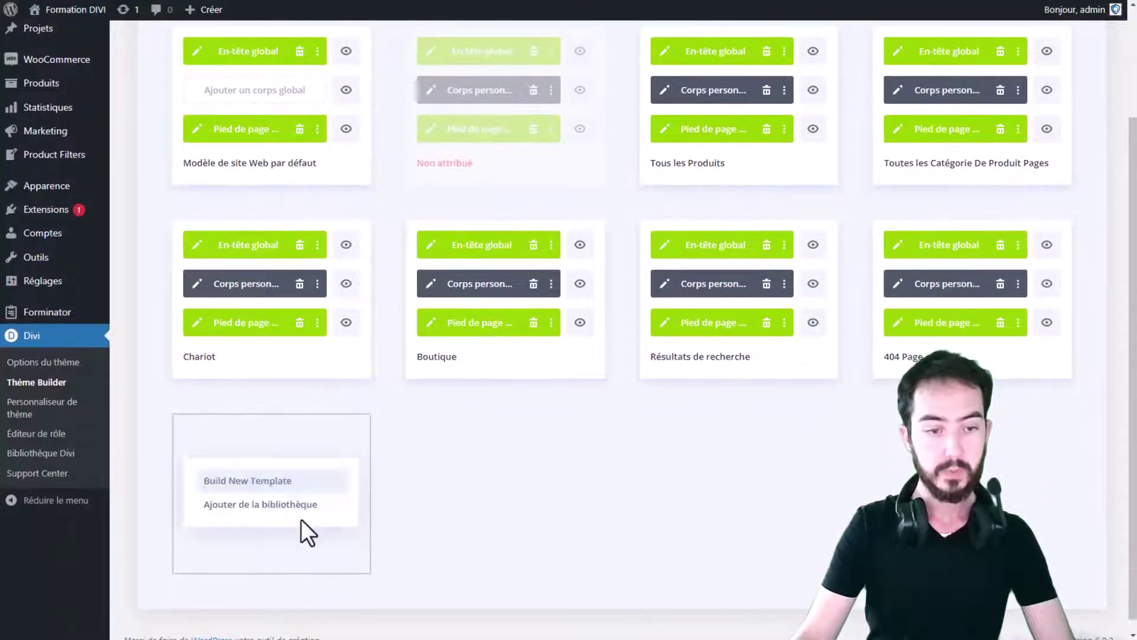
click(294, 486)
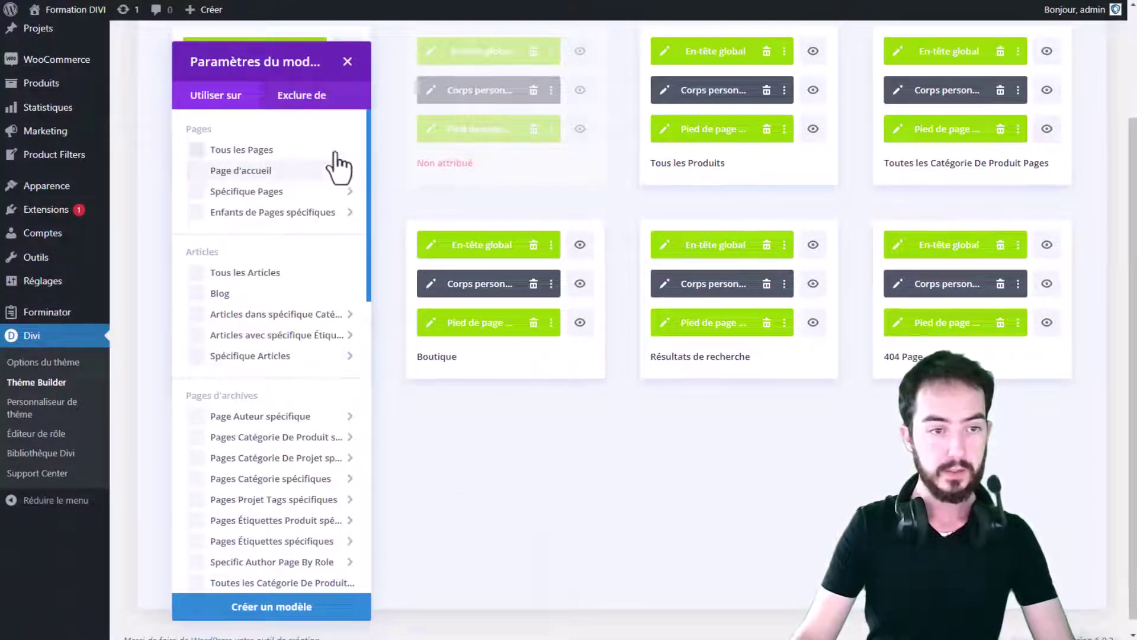
scroll(245, 230, down, 1)
scroll(244, 229, down, 1)
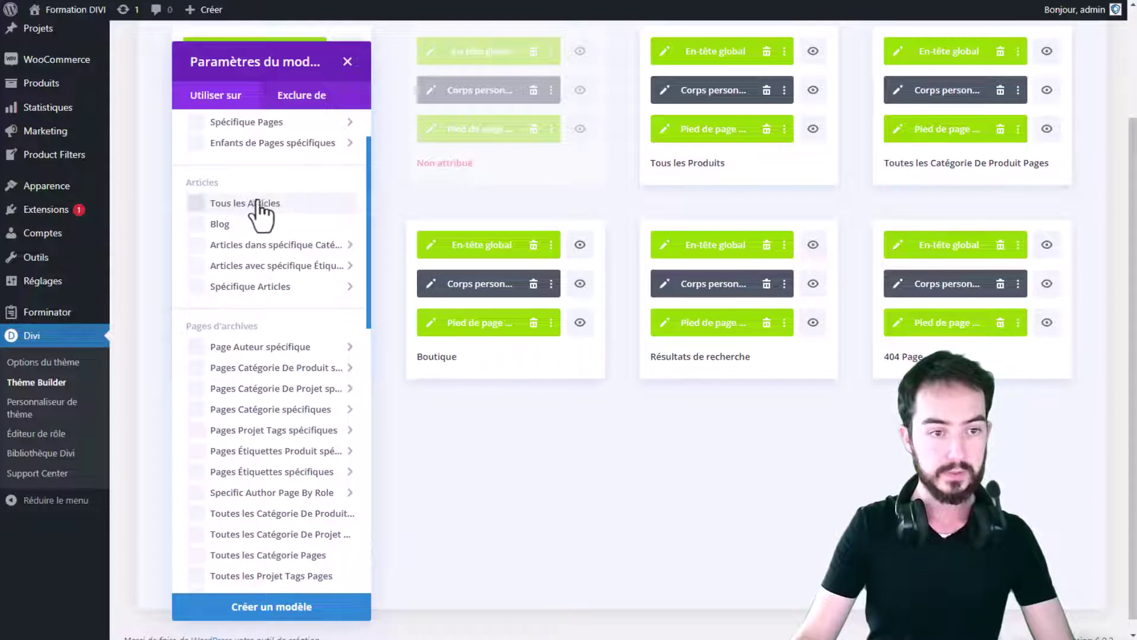
click(255, 207)
click(273, 610)
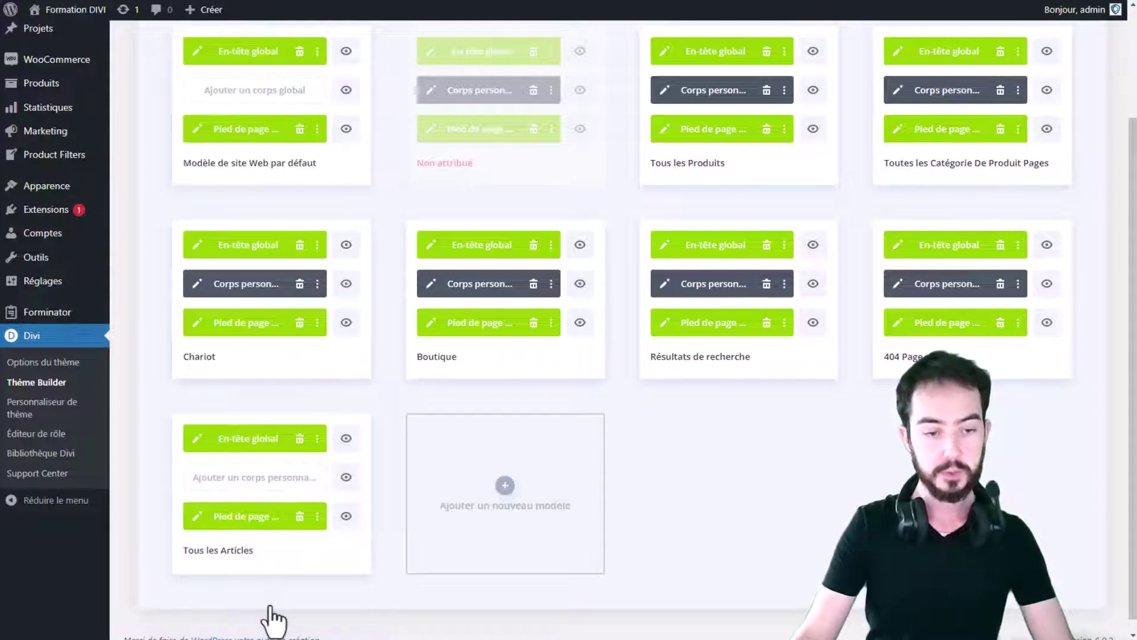
Step: Build a custom body for the Tous les Articles template with a one-column row containing a Titre du poste module
click(277, 487)
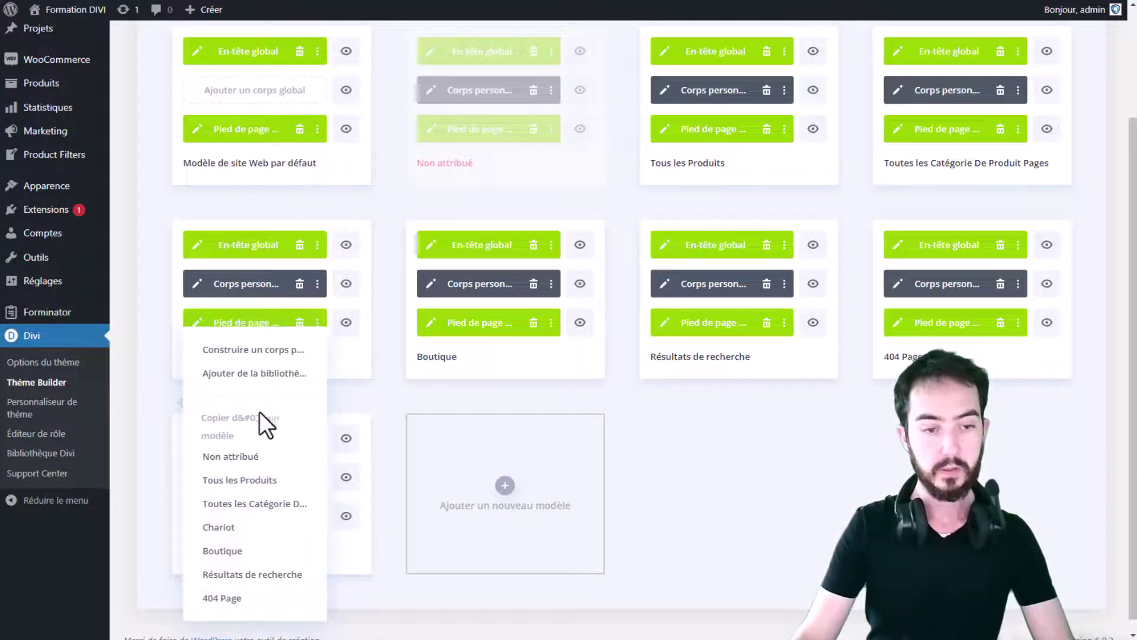
click(245, 351)
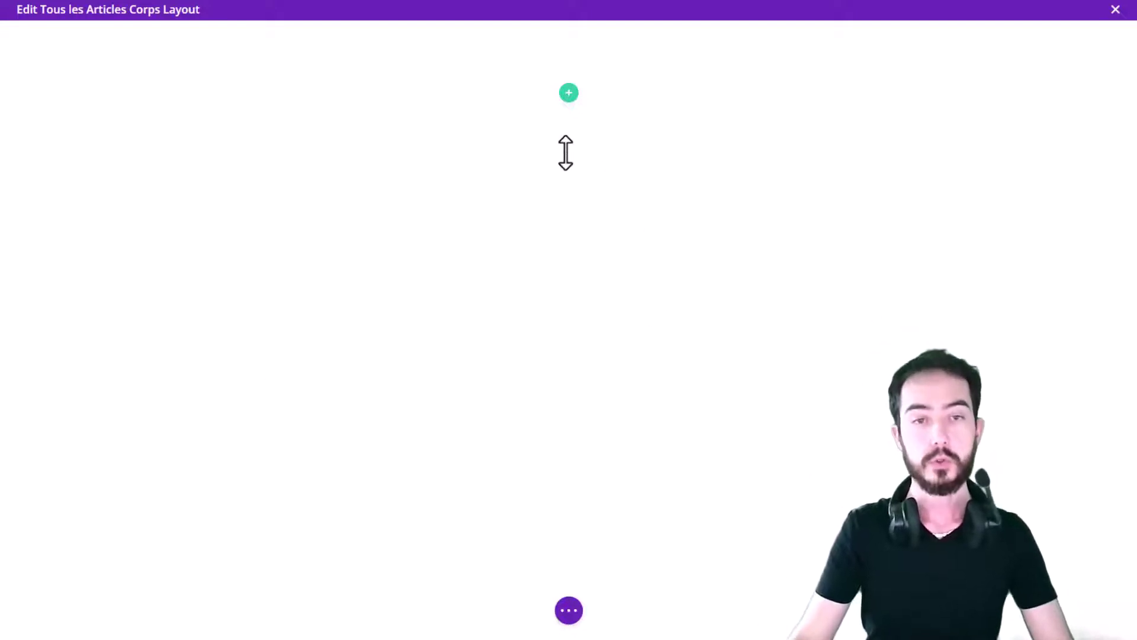
click(569, 94)
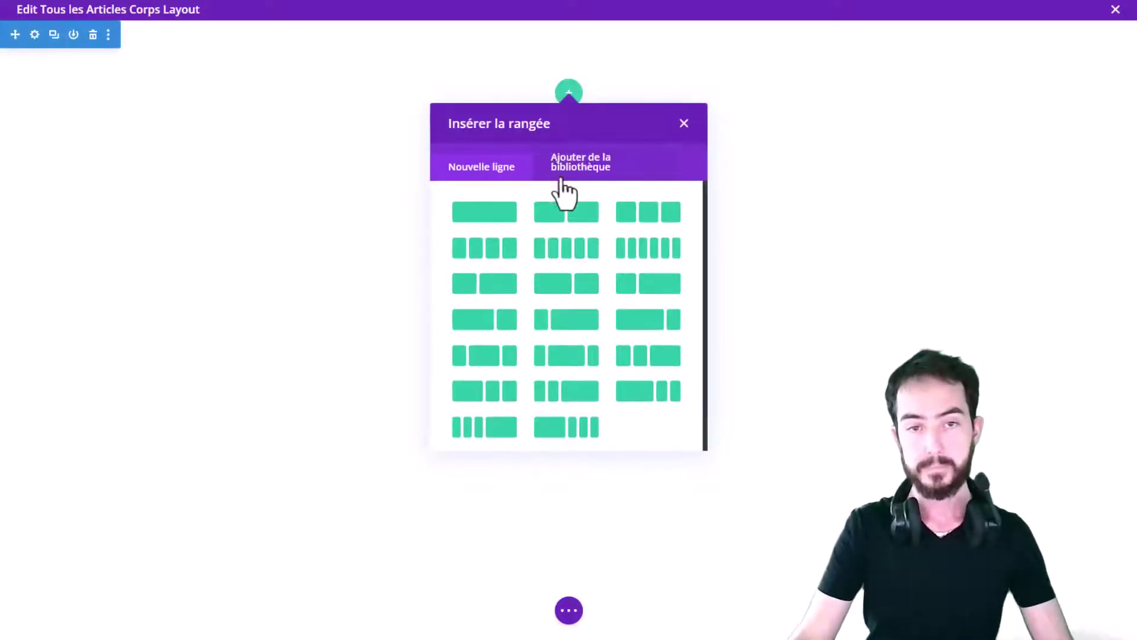
click(487, 216)
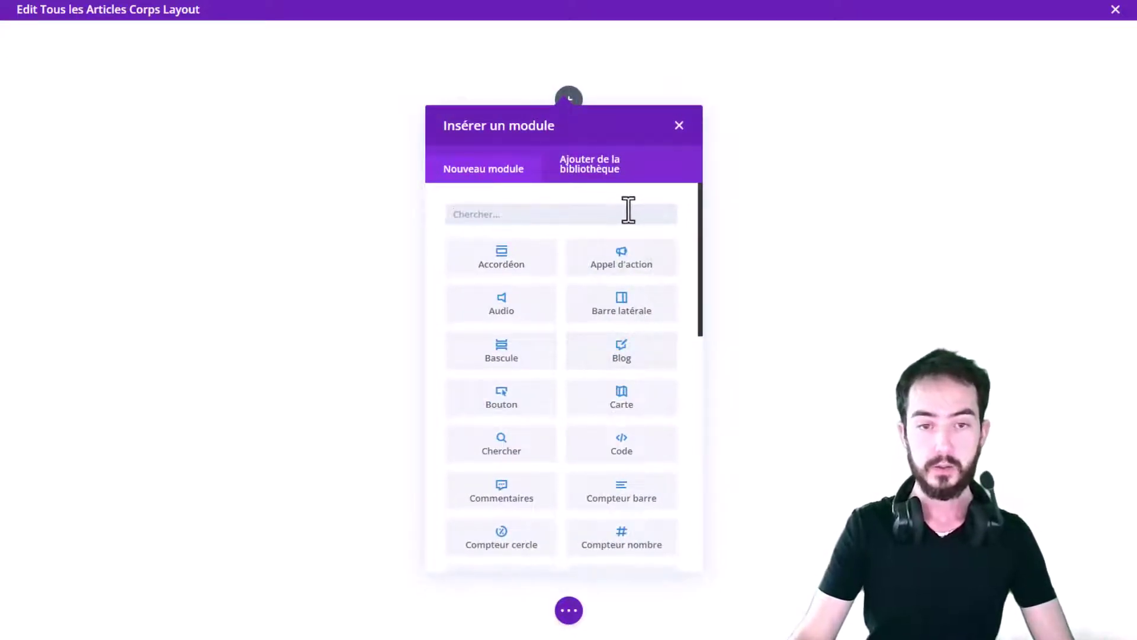
scroll(640, 264, down, 10)
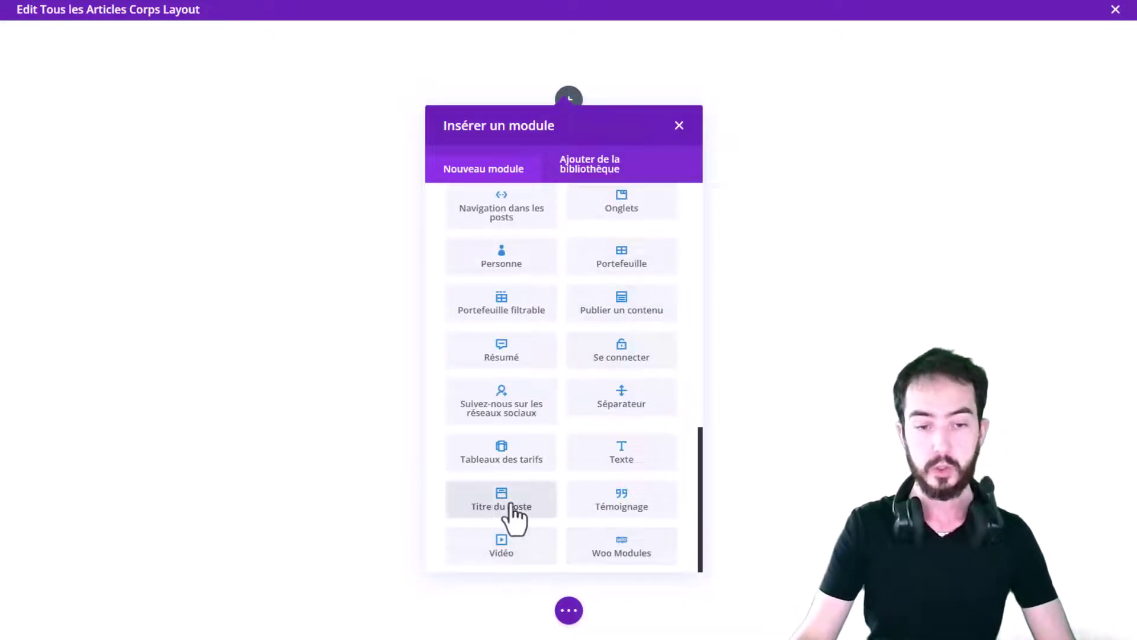
click(515, 516)
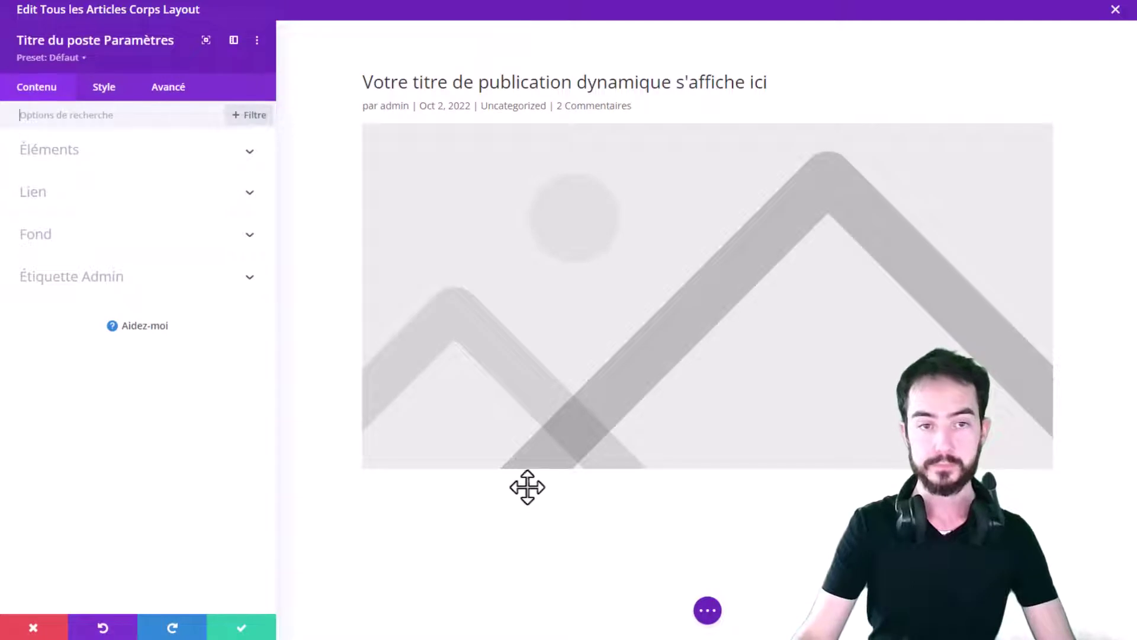
Step: Hide the author and the post categories in the Titre du poste module's elements
click(96, 142)
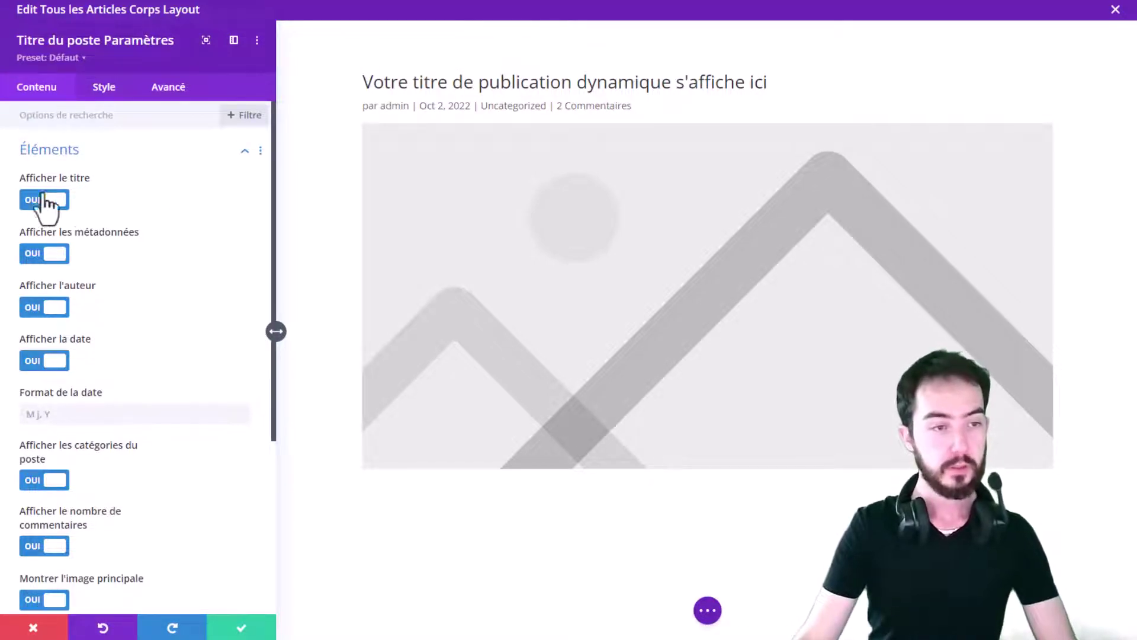
scroll(65, 213, down, 1)
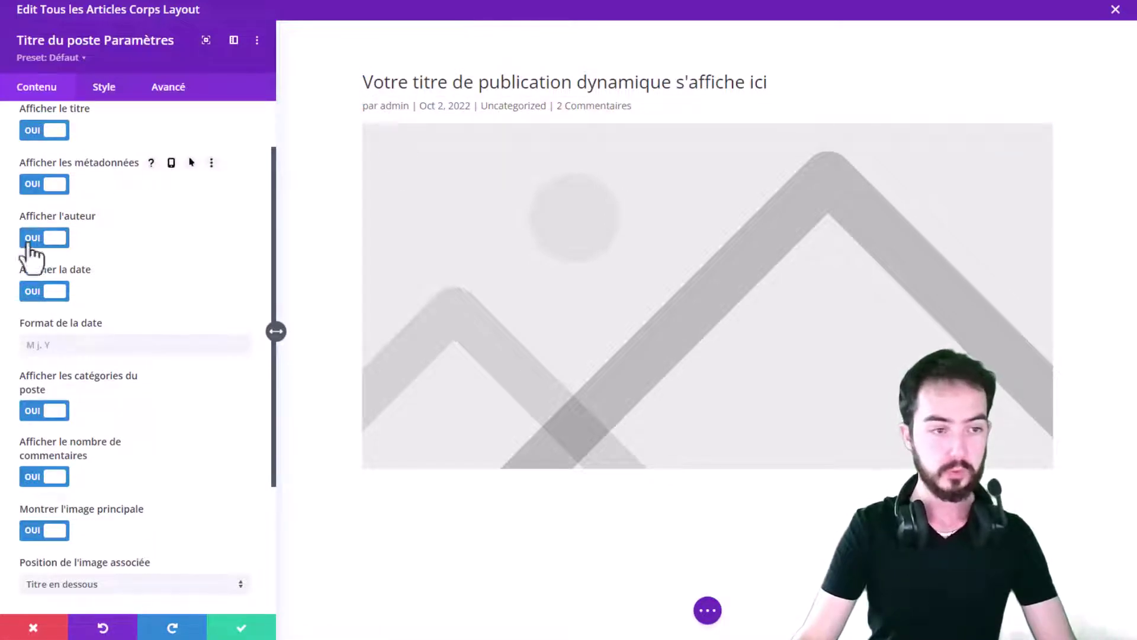
click(52, 238)
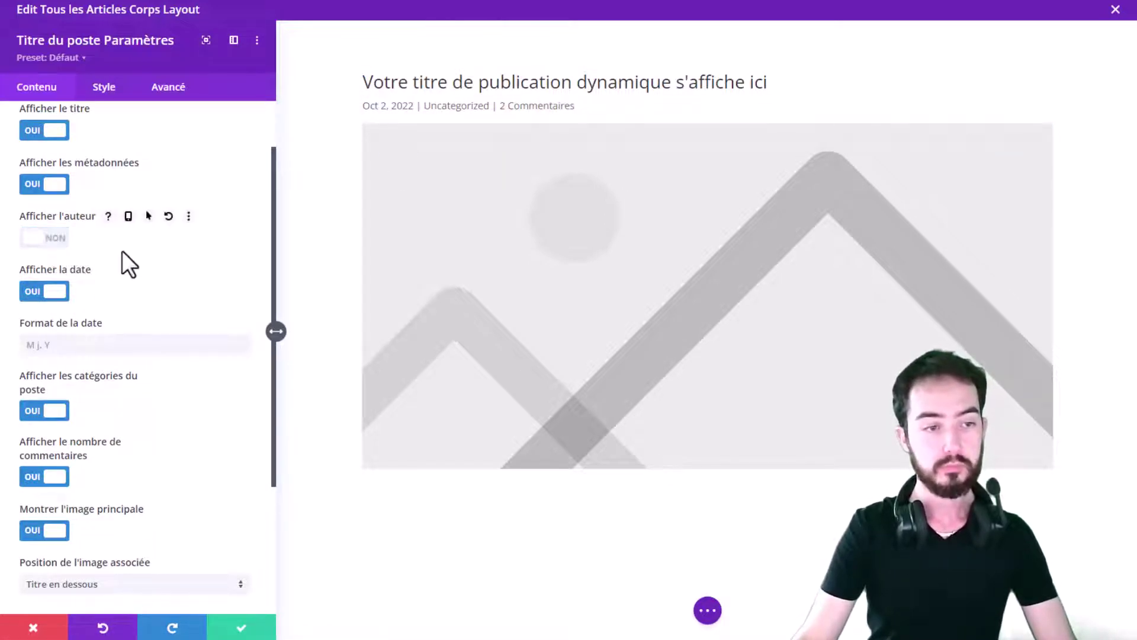
scroll(127, 258, down, 1)
scroll(156, 236, down, 1)
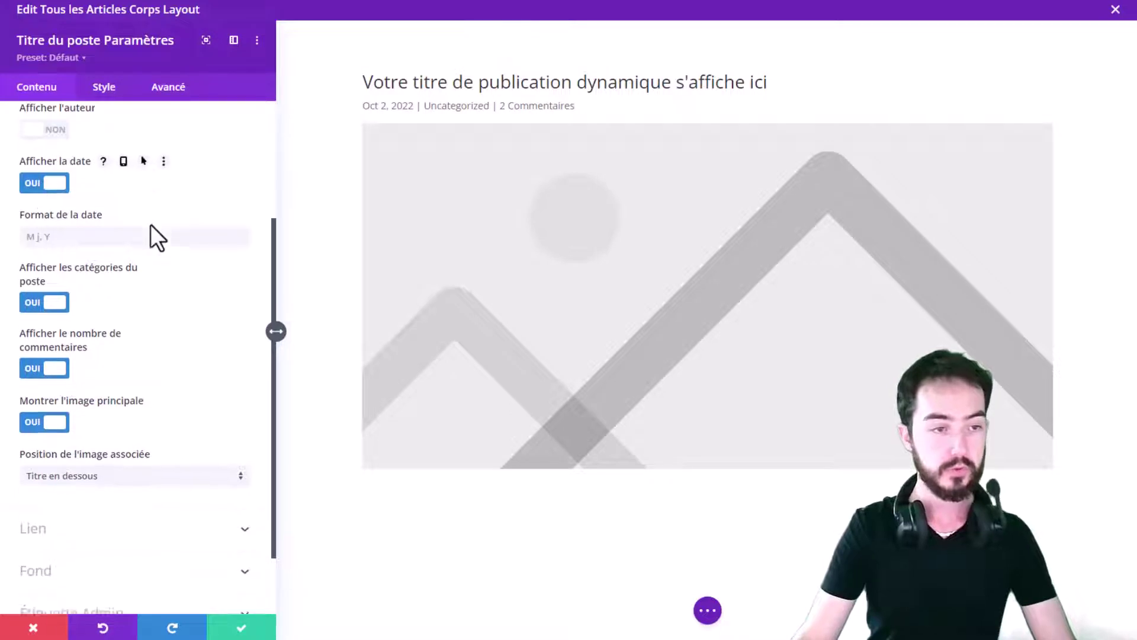
click(64, 206)
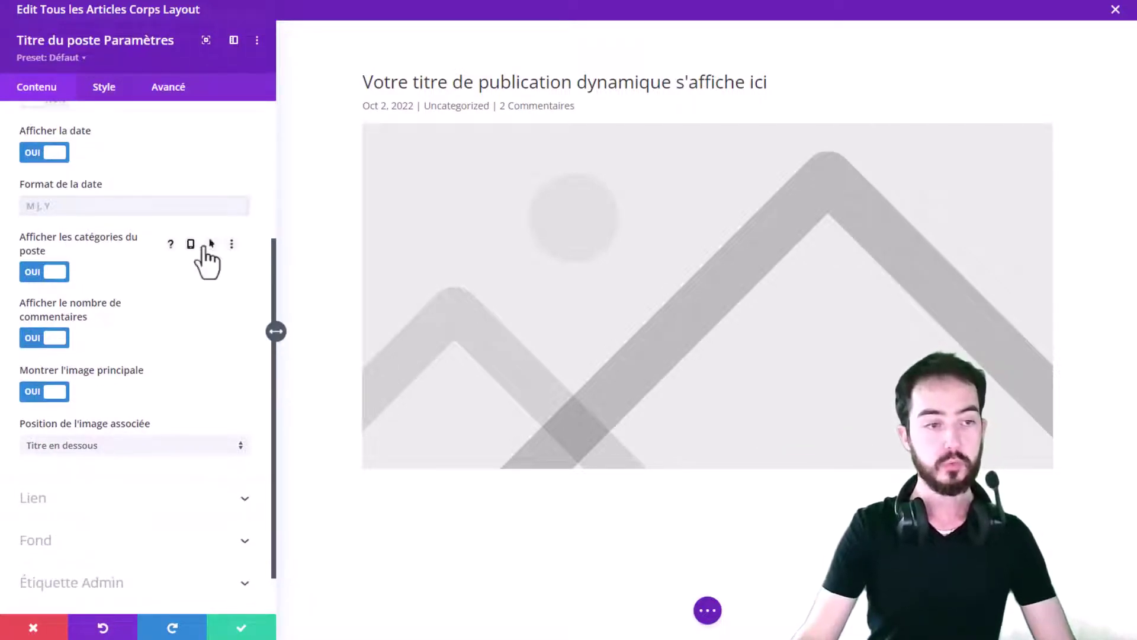
click(47, 273)
Step: Set the featured image position of the post title module to Image de fond du titre
scroll(124, 289, down, 1)
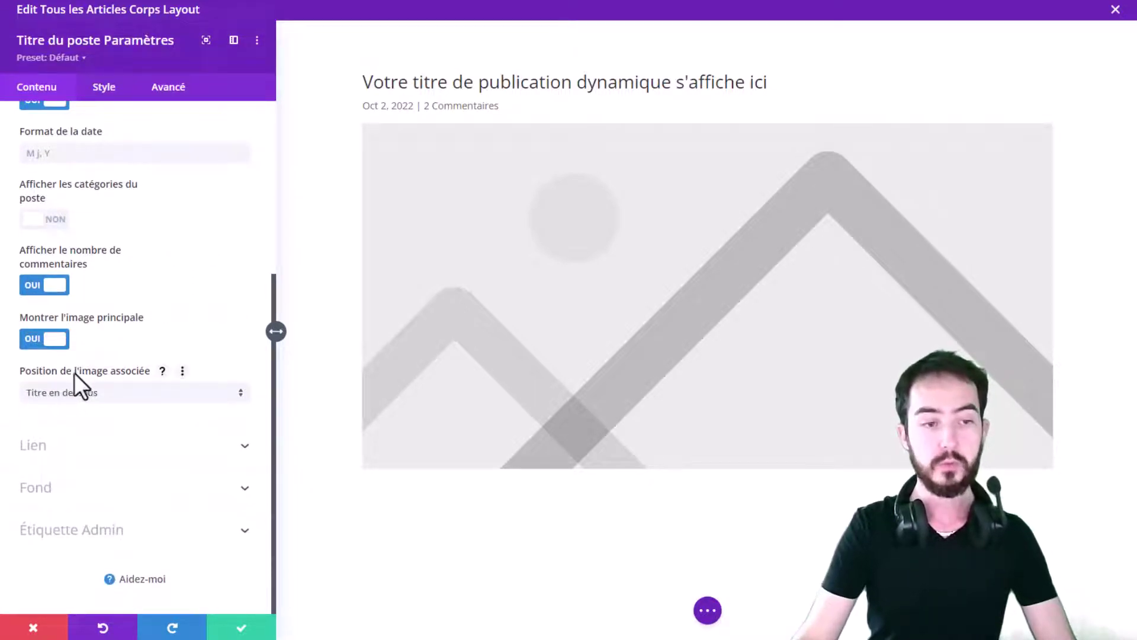
click(39, 394)
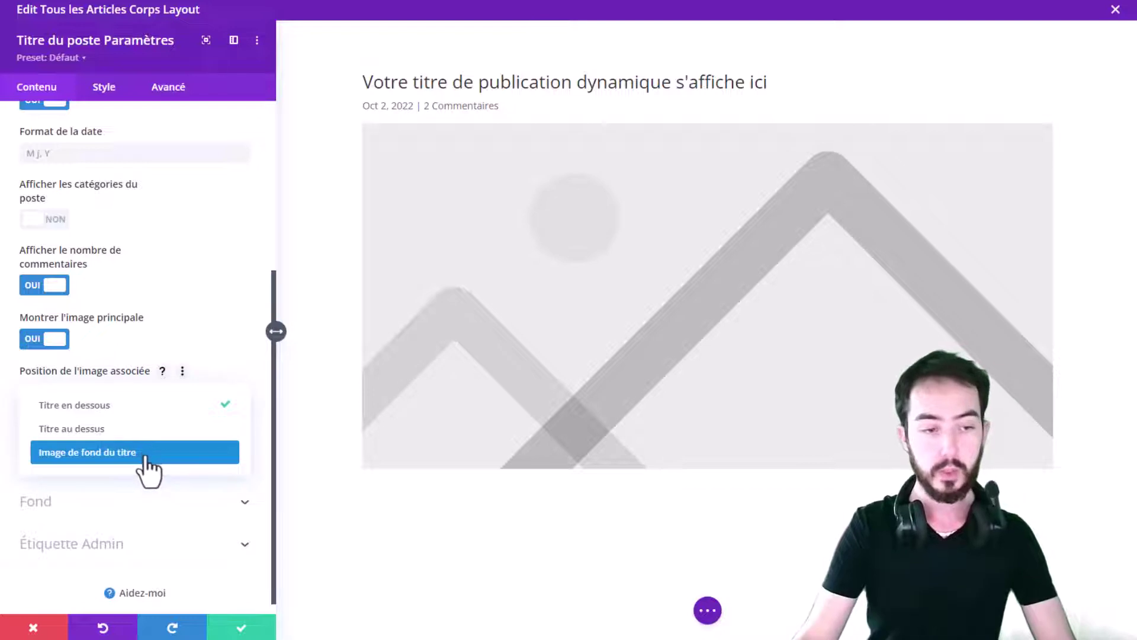
click(146, 453)
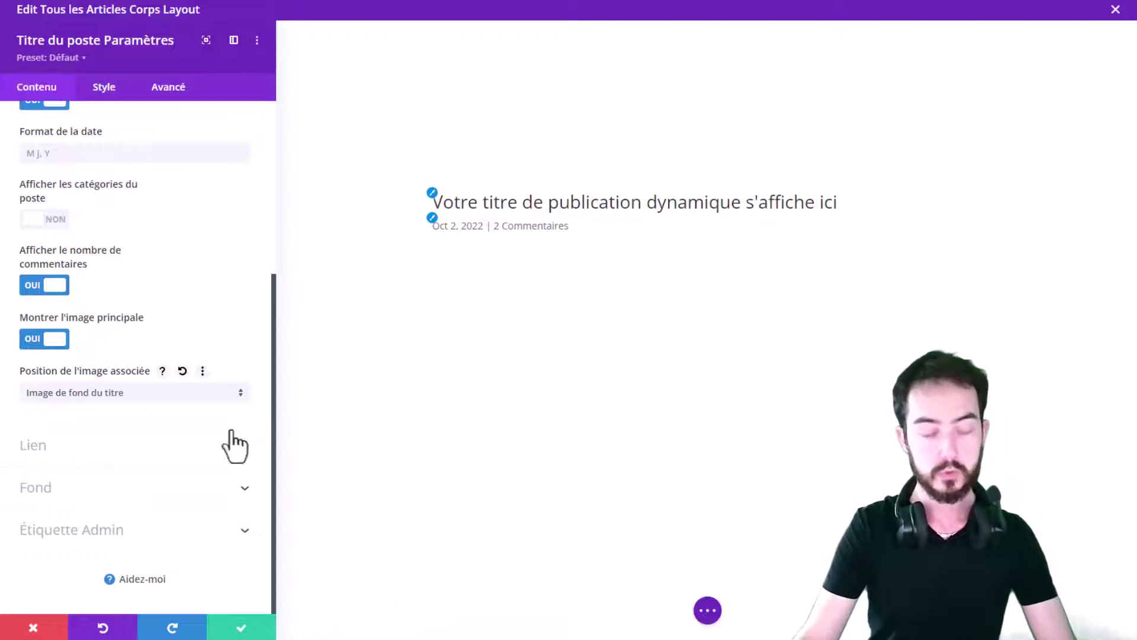
Step: Apply the module settings, then close the body layout and save the Theme Builder changes
click(236, 629)
click(569, 615)
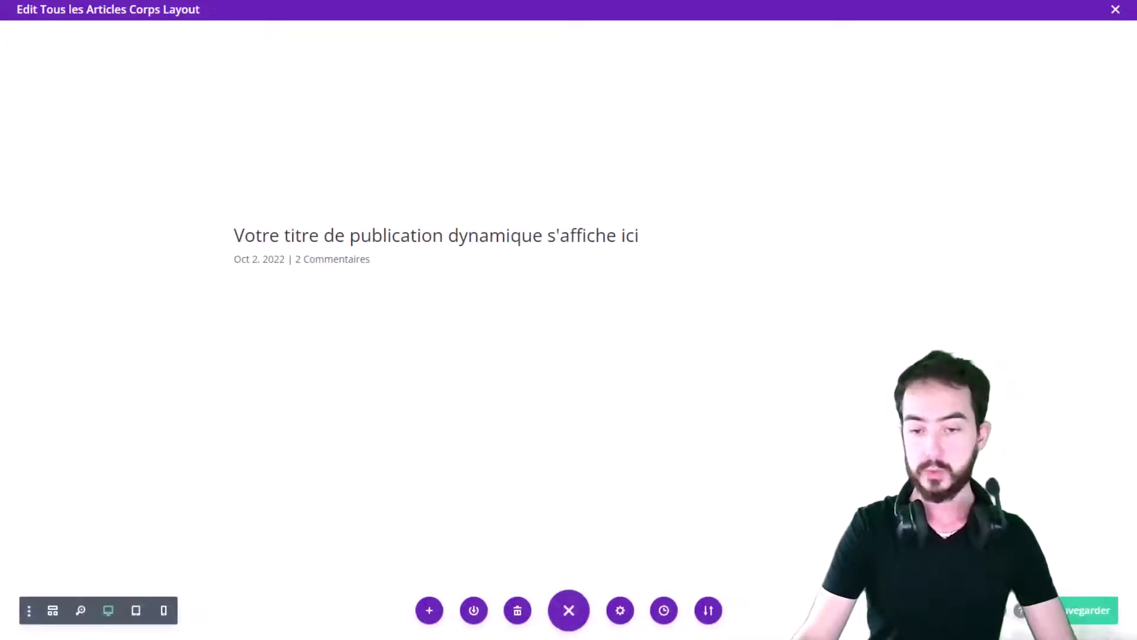
click(1116, 12)
click(196, 54)
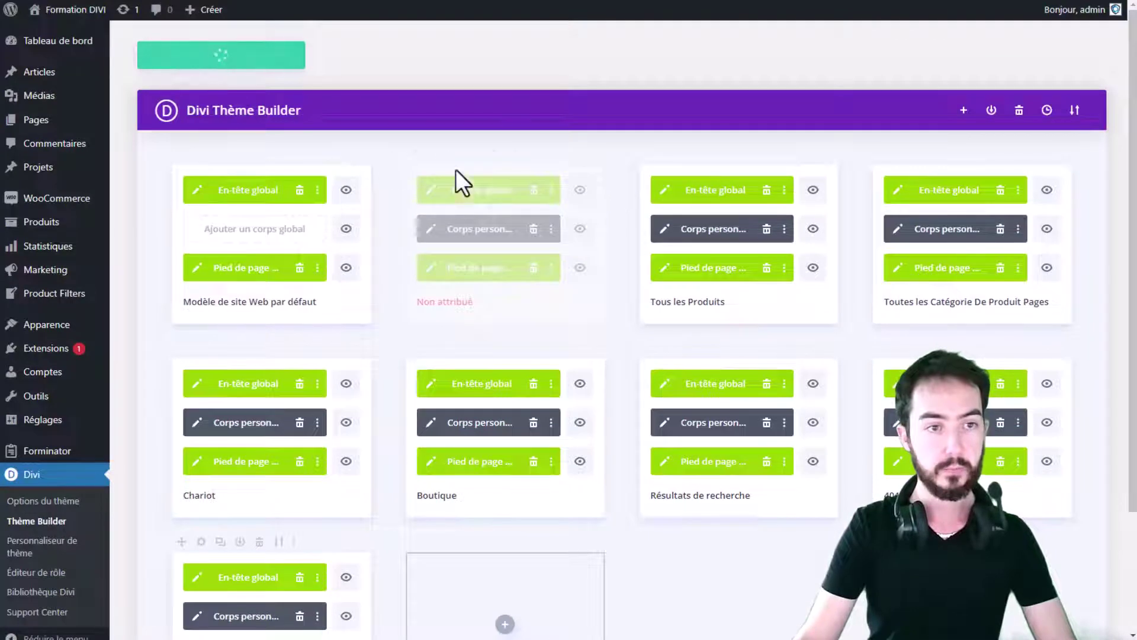
Step: Reopen the Tous les Articles body and set the post title module's featured image position to Titre au dessus
scroll(164, 499, down, 3)
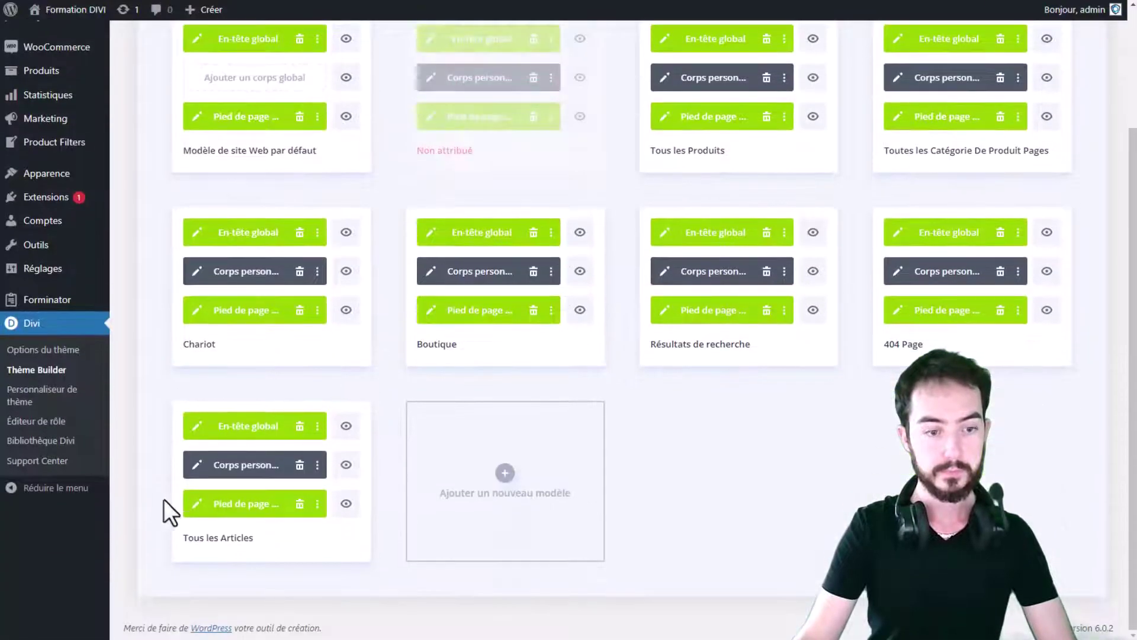
click(198, 466)
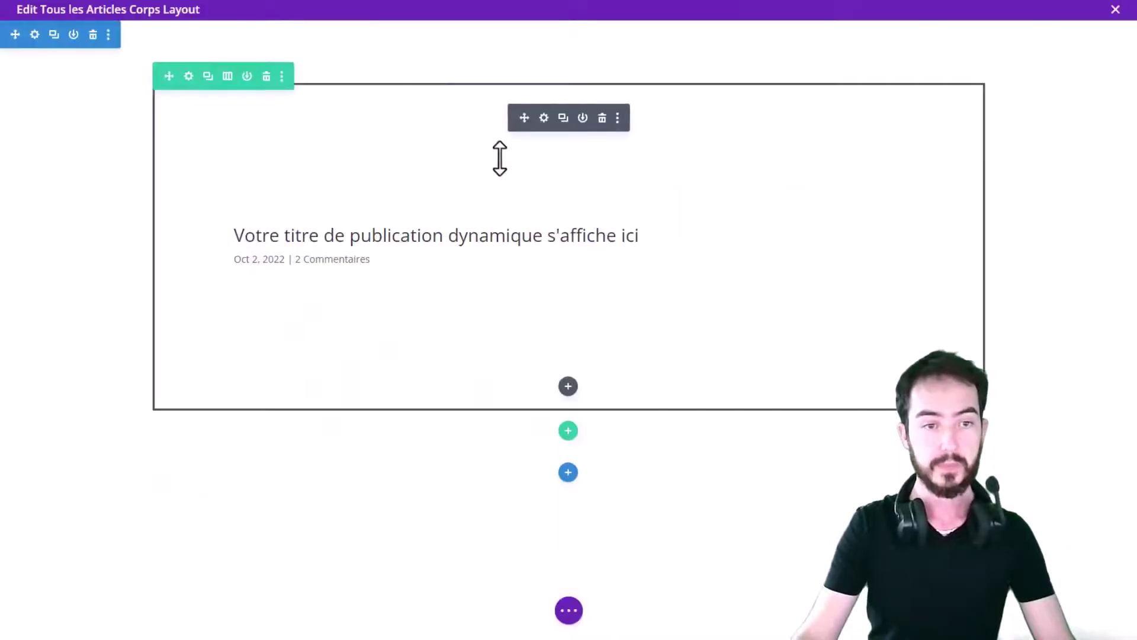
click(546, 118)
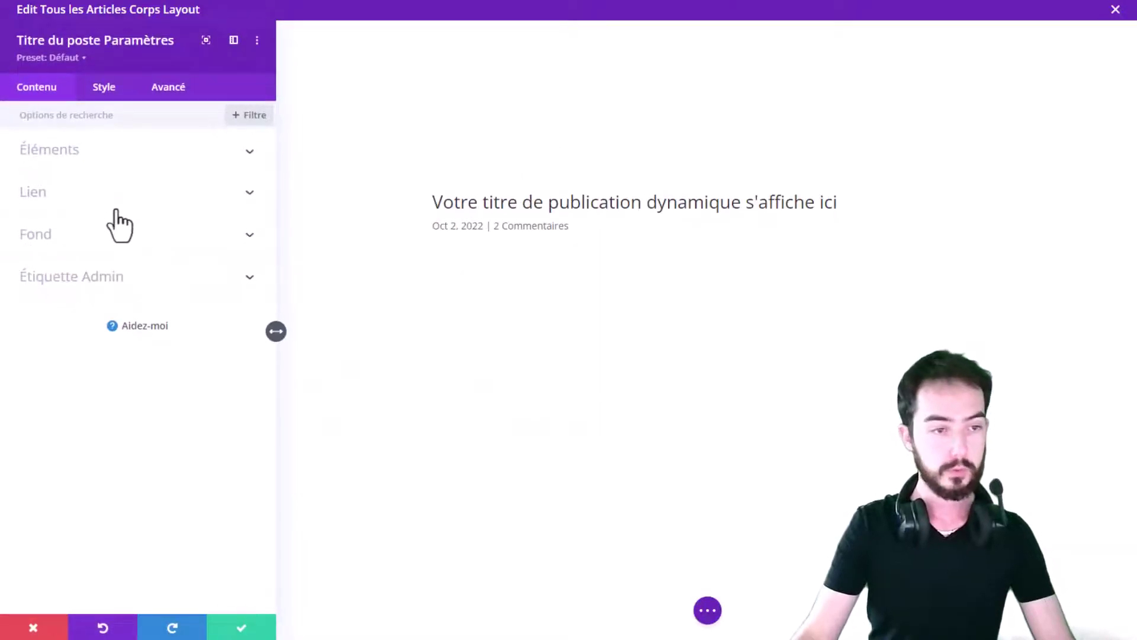
click(94, 150)
scroll(94, 286, down, 5)
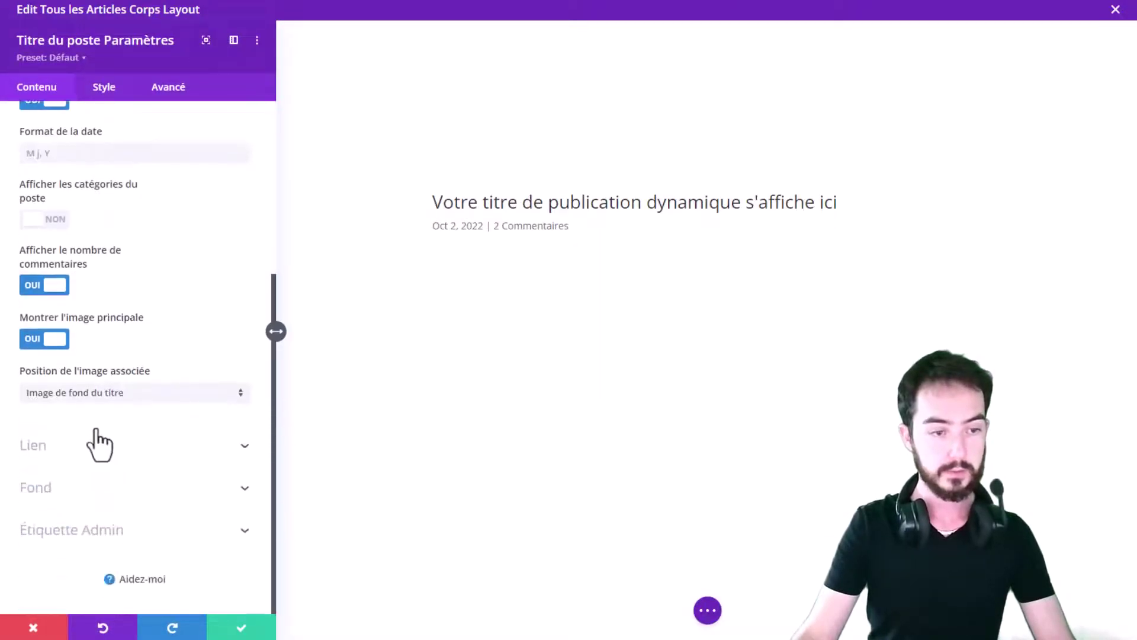
click(98, 394)
click(101, 428)
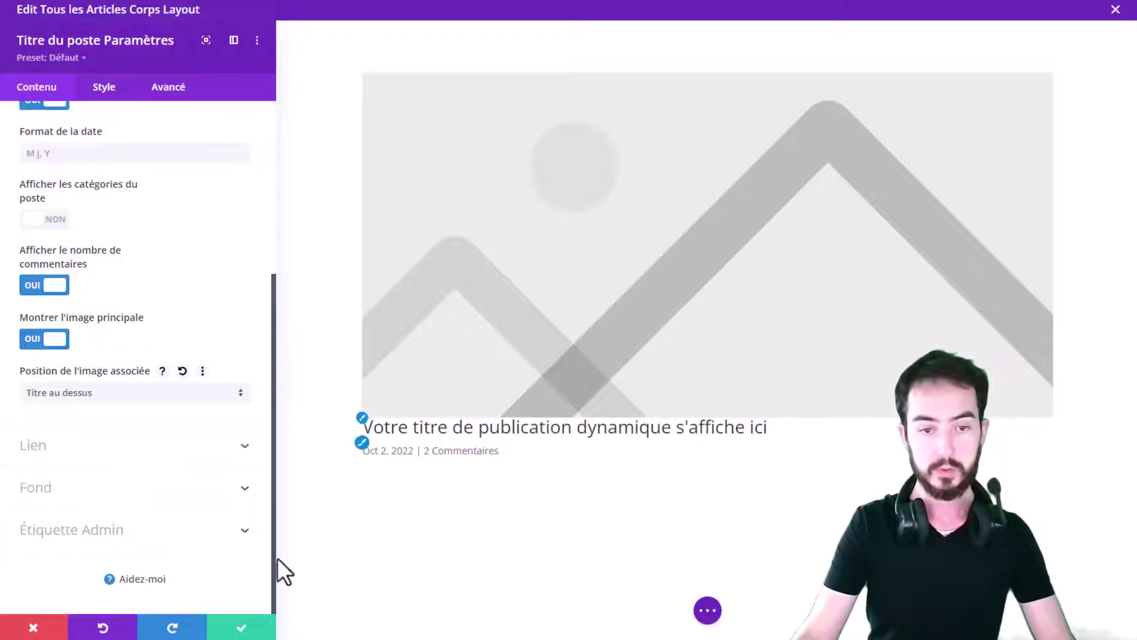
click(240, 627)
Step: Save the body layout and check how the live "Lorem" article looks with the template
click(564, 613)
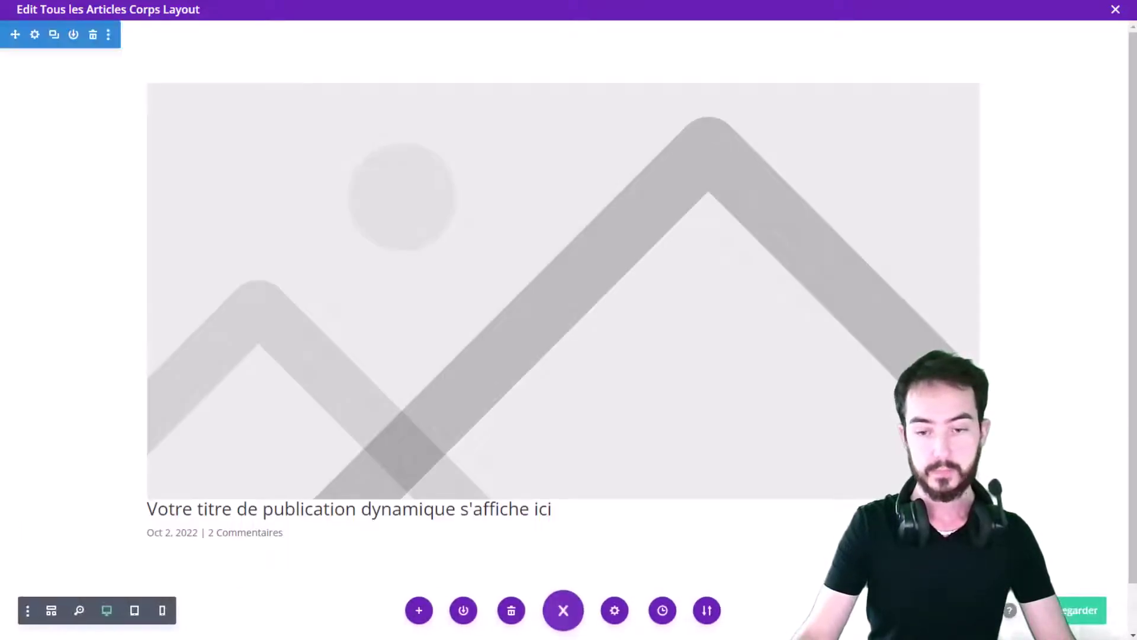
click(1068, 611)
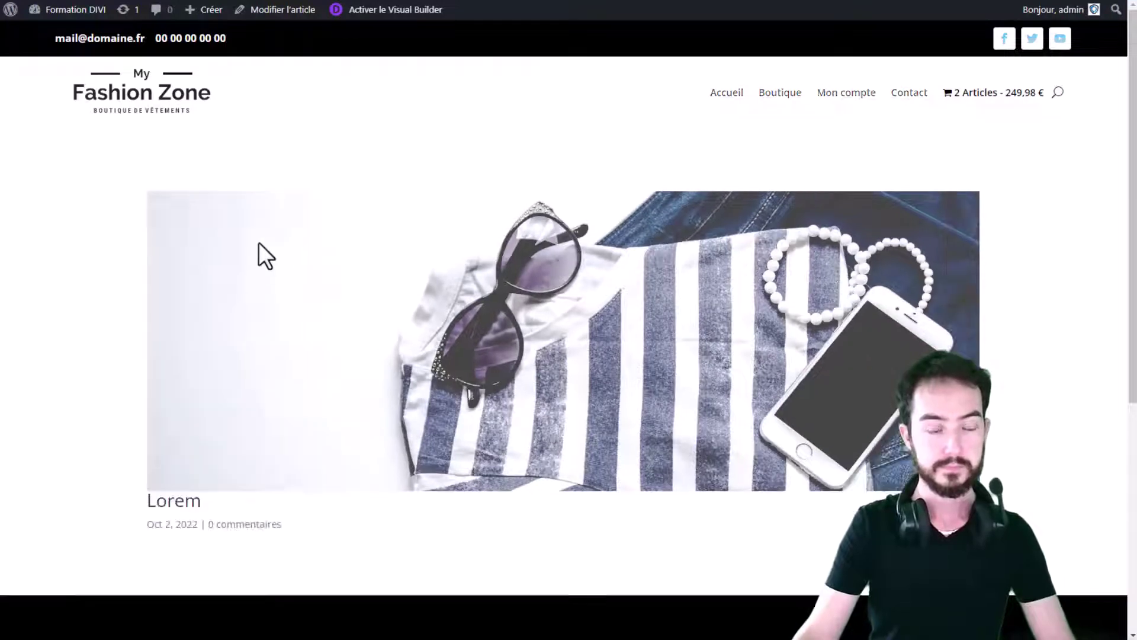
scroll(349, 287, down, 1)
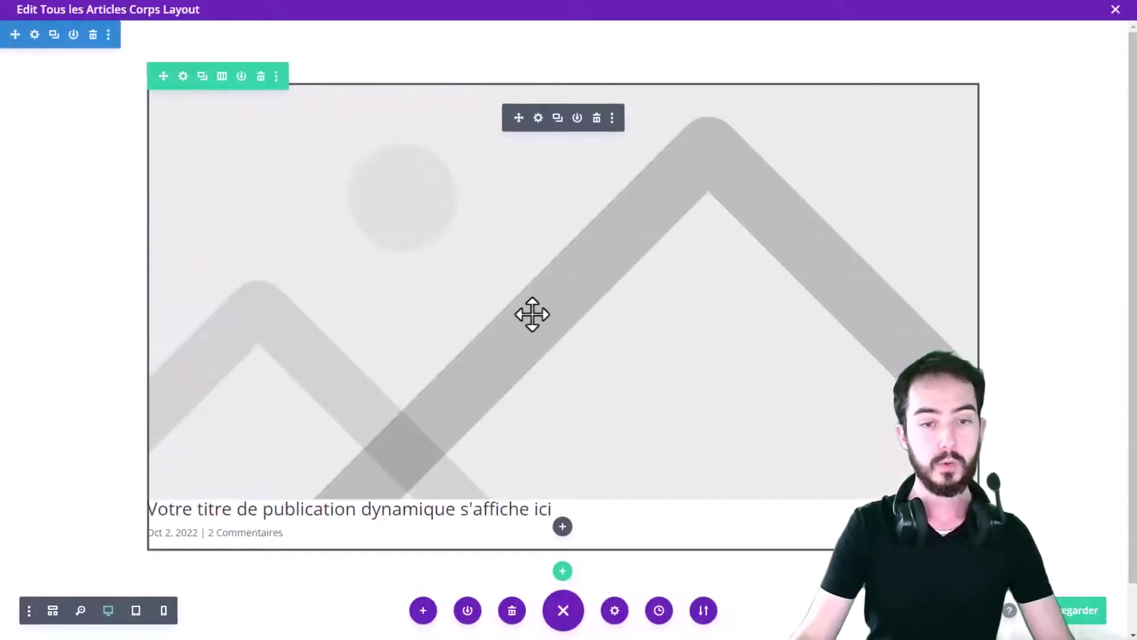
Step: Add a Publier un contenu module below the post title module in the body layout
scroll(530, 312, down, 1)
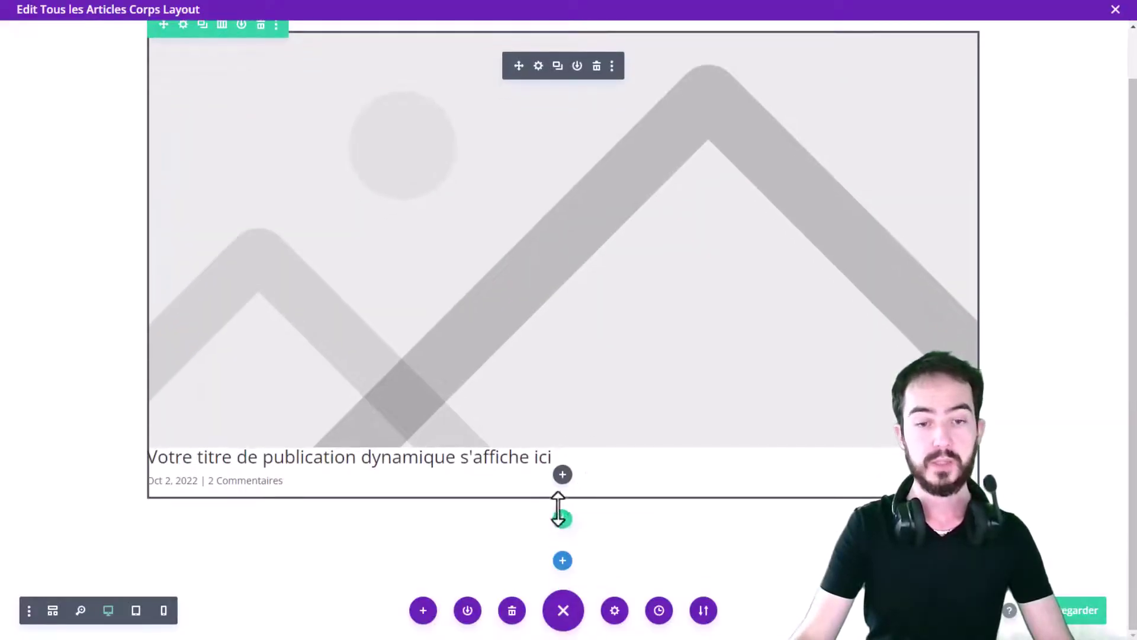
click(563, 475)
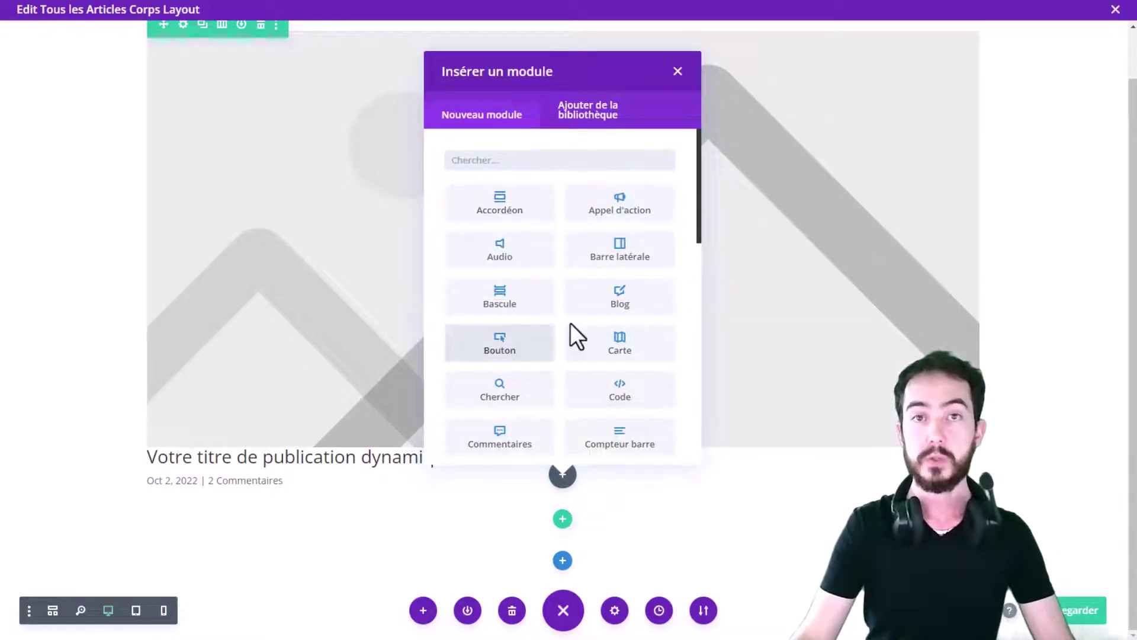
scroll(570, 322, down, 7)
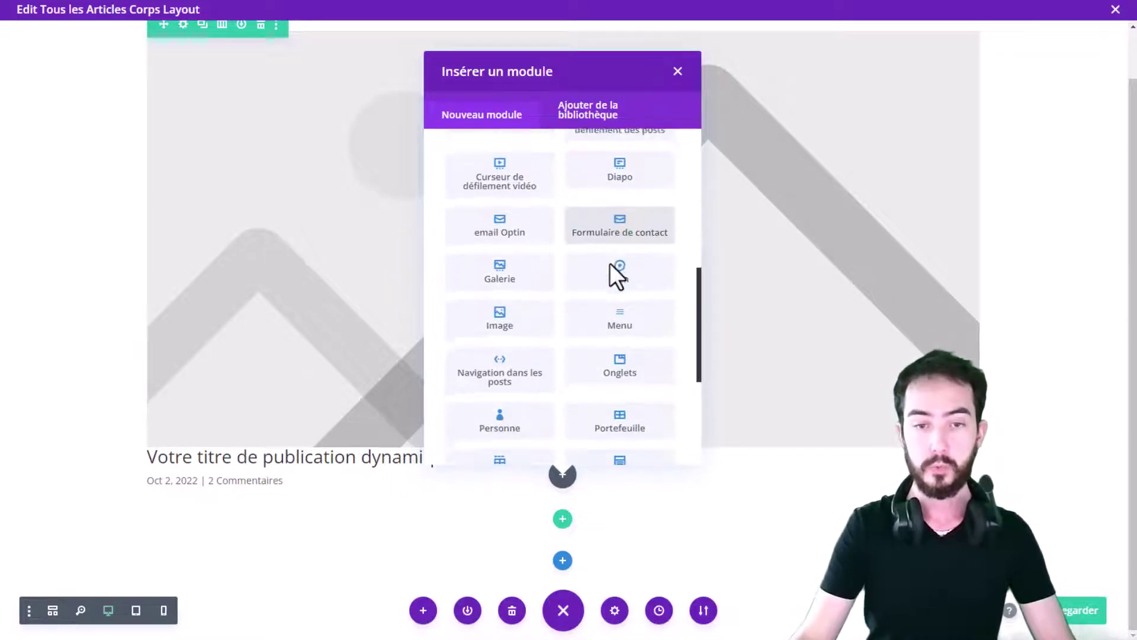
scroll(610, 267, down, 3)
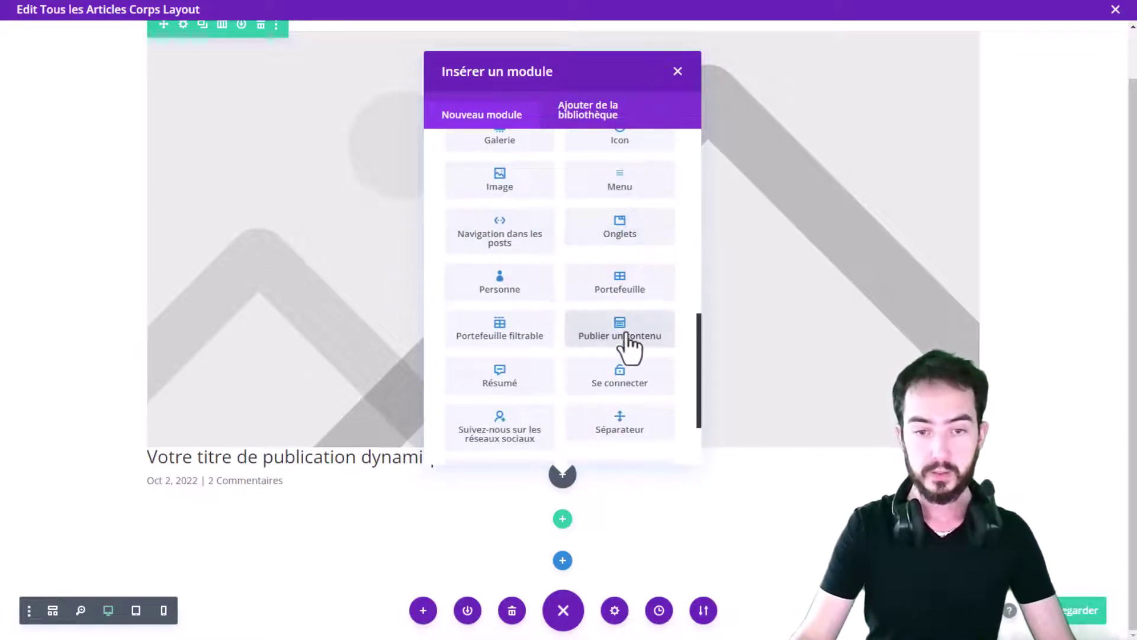
click(627, 338)
scroll(488, 379, down, 5)
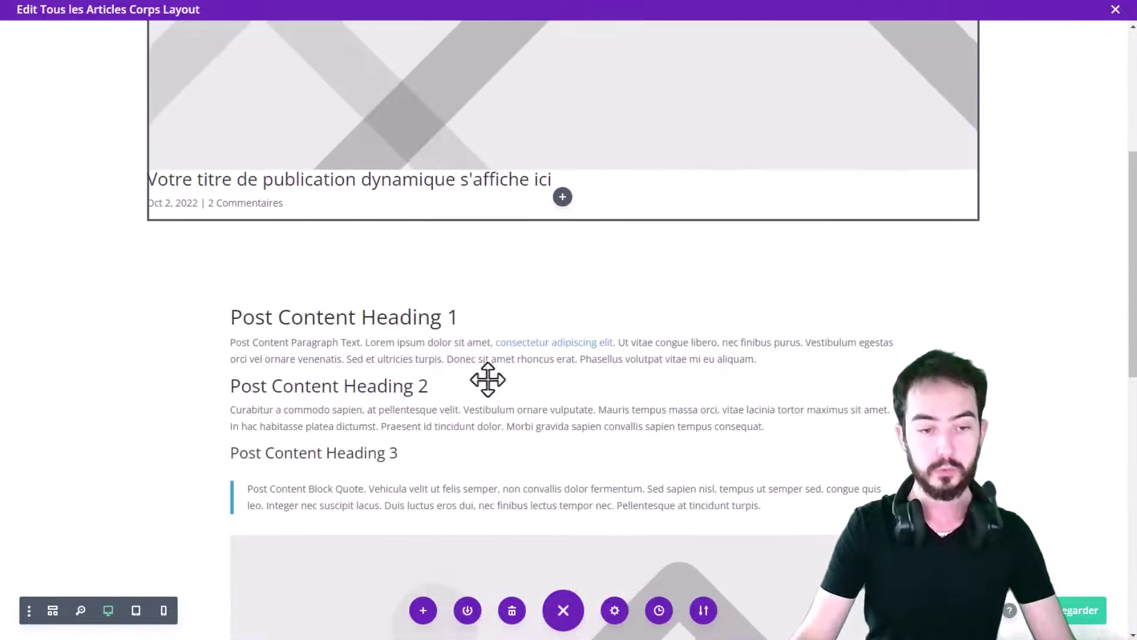
Step: Open the Publier un contenu module settings, examine its placeholder content and its Contenu and Style options, and close the settings
scroll(750, 252, down, 2)
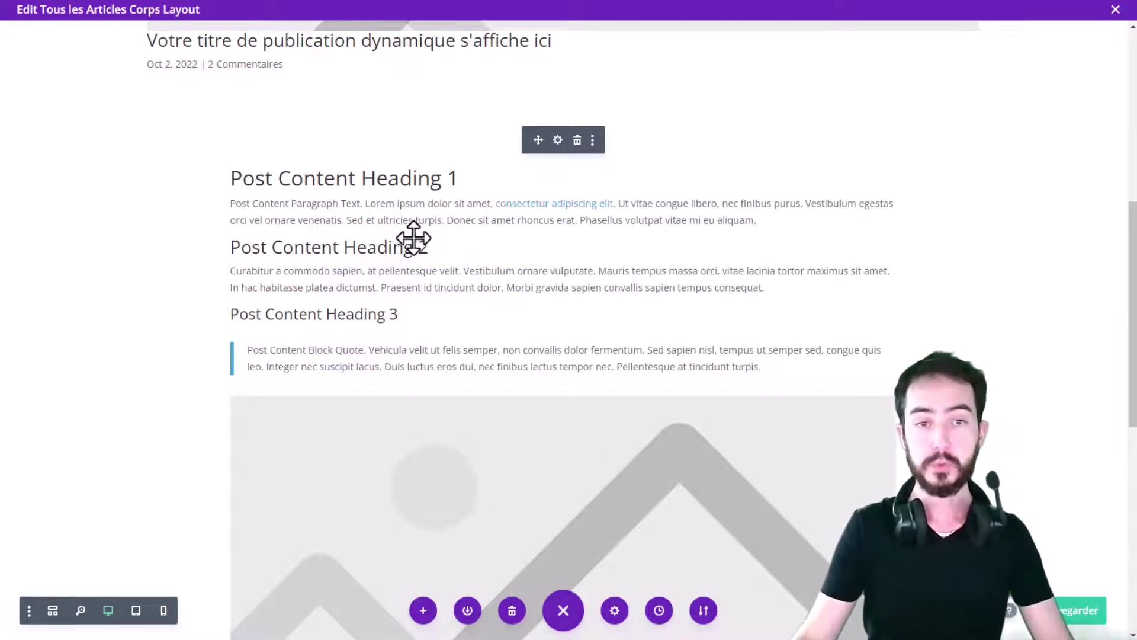
click(558, 141)
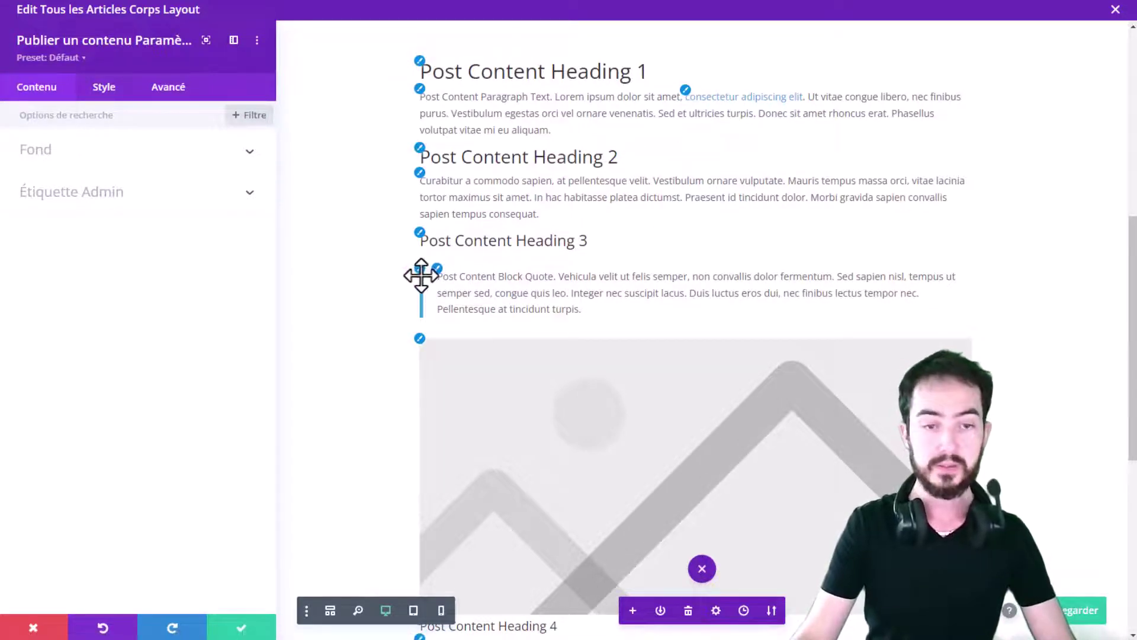
scroll(771, 271, down, 4)
scroll(539, 236, down, 3)
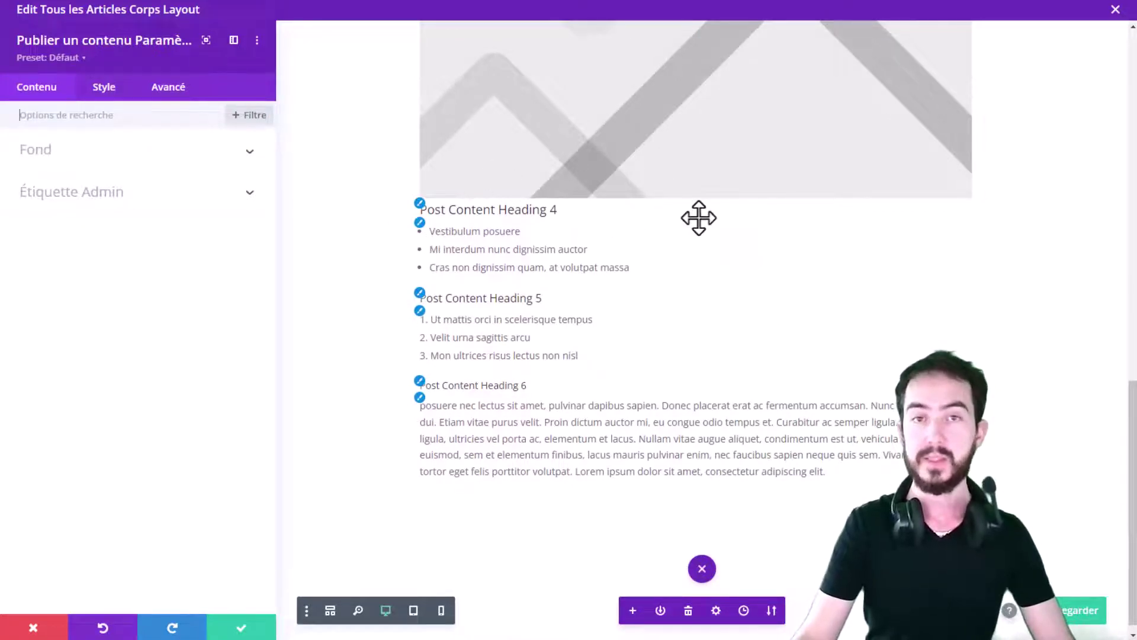
scroll(698, 218, up, 2)
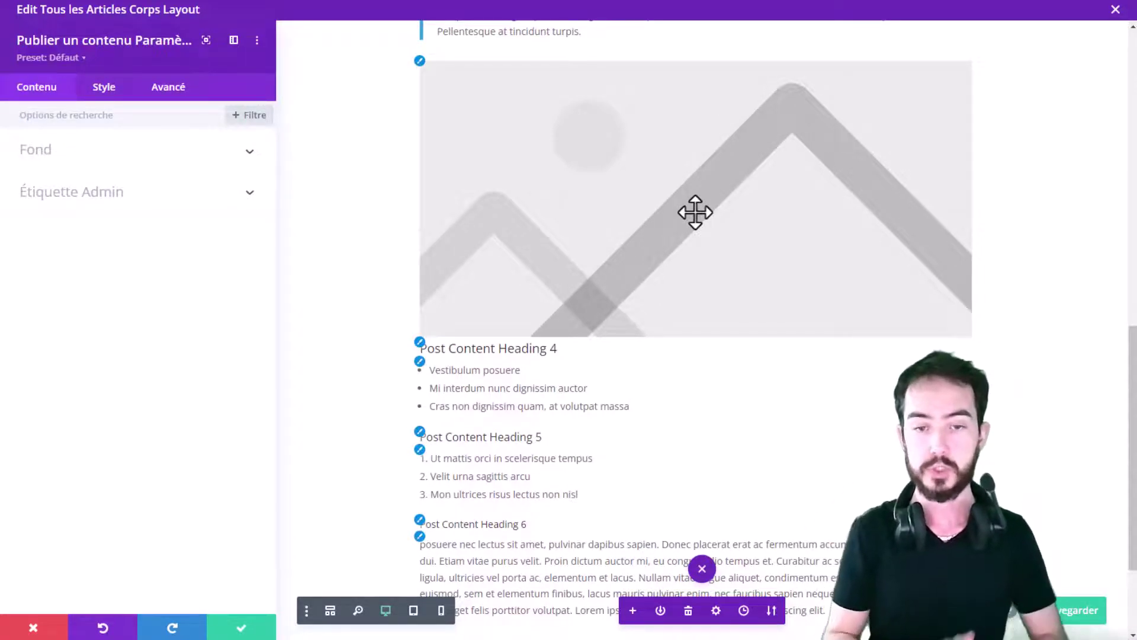
scroll(617, 336, down, 2)
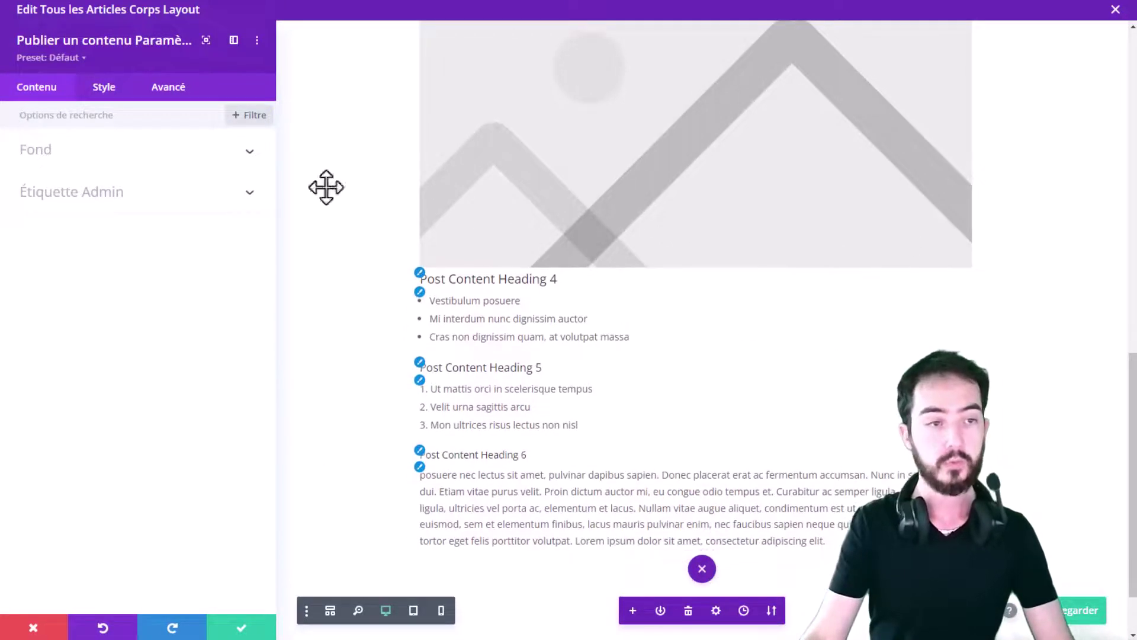
click(103, 87)
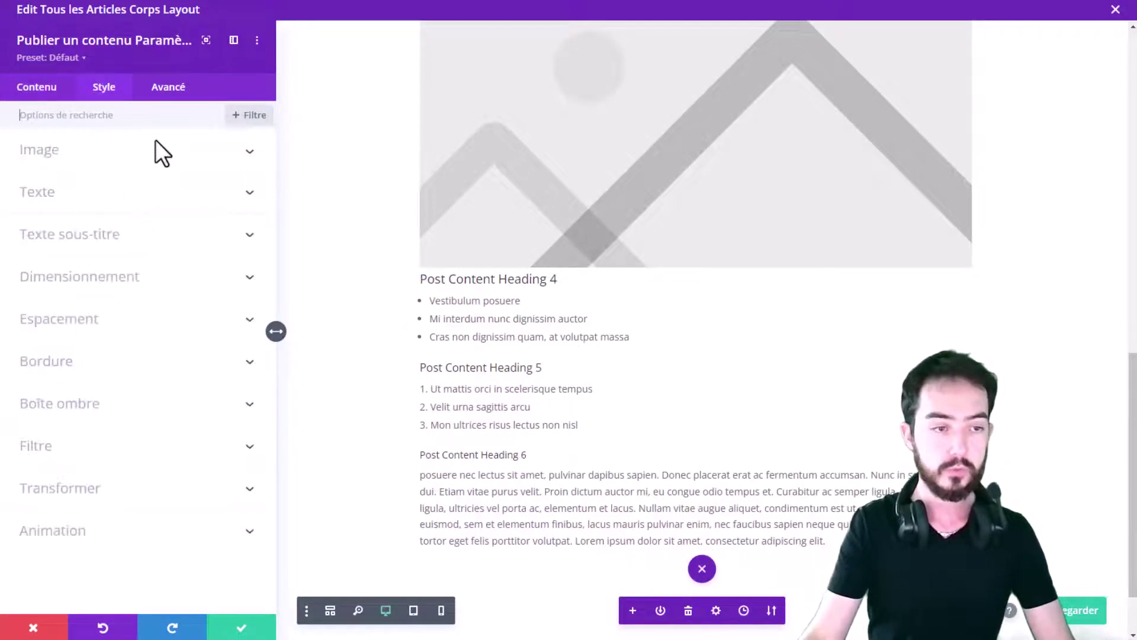
click(39, 88)
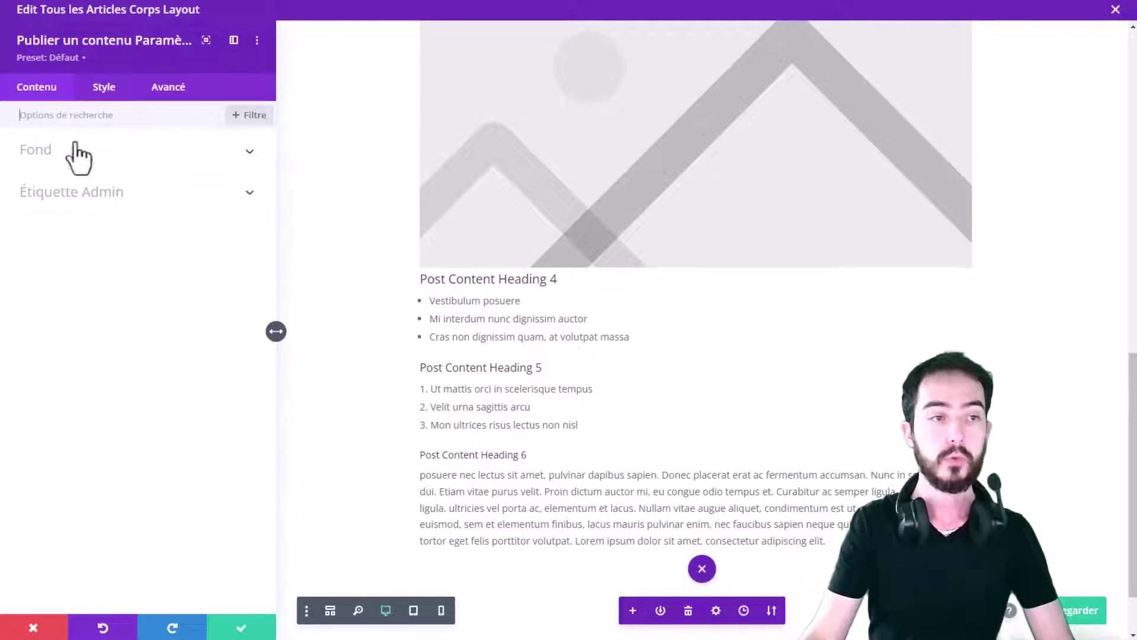
click(98, 90)
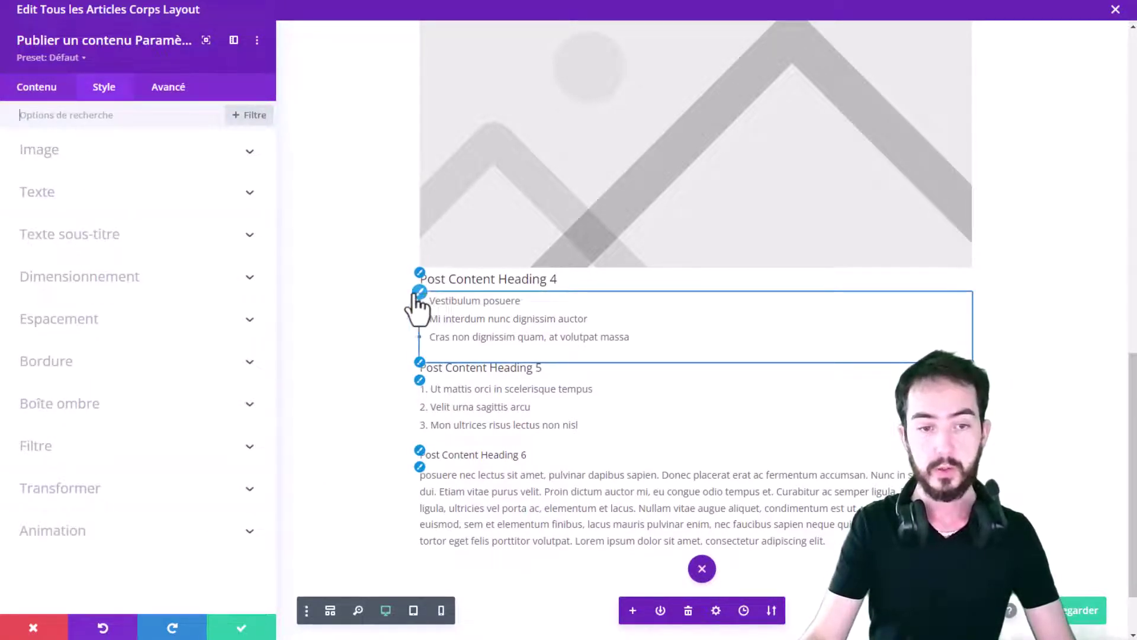
scroll(425, 311, up, 1)
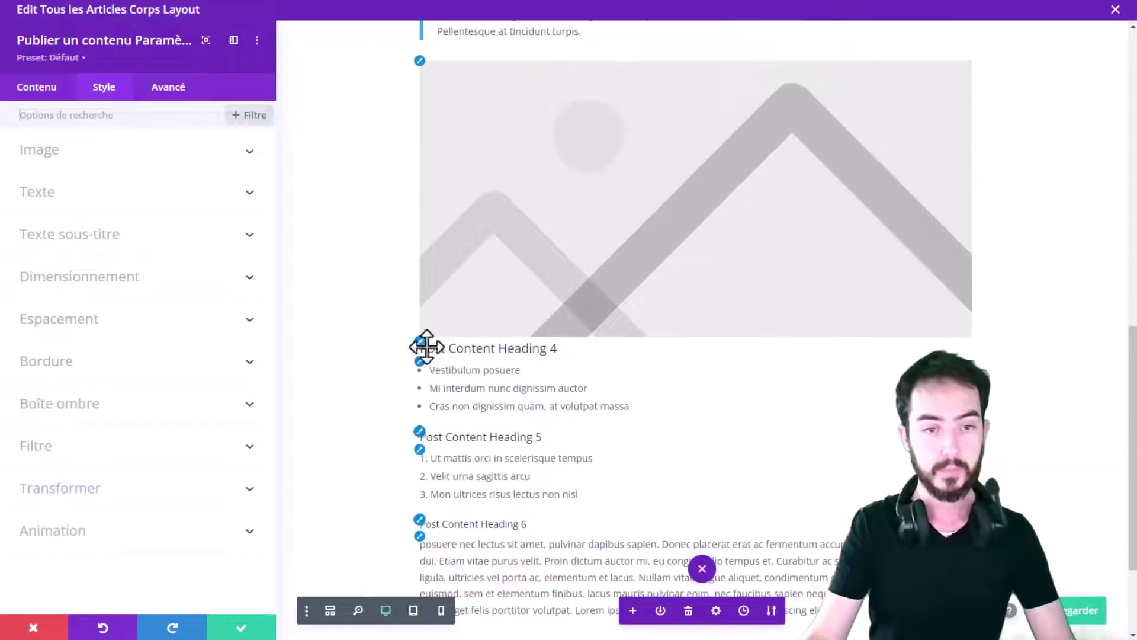
click(248, 627)
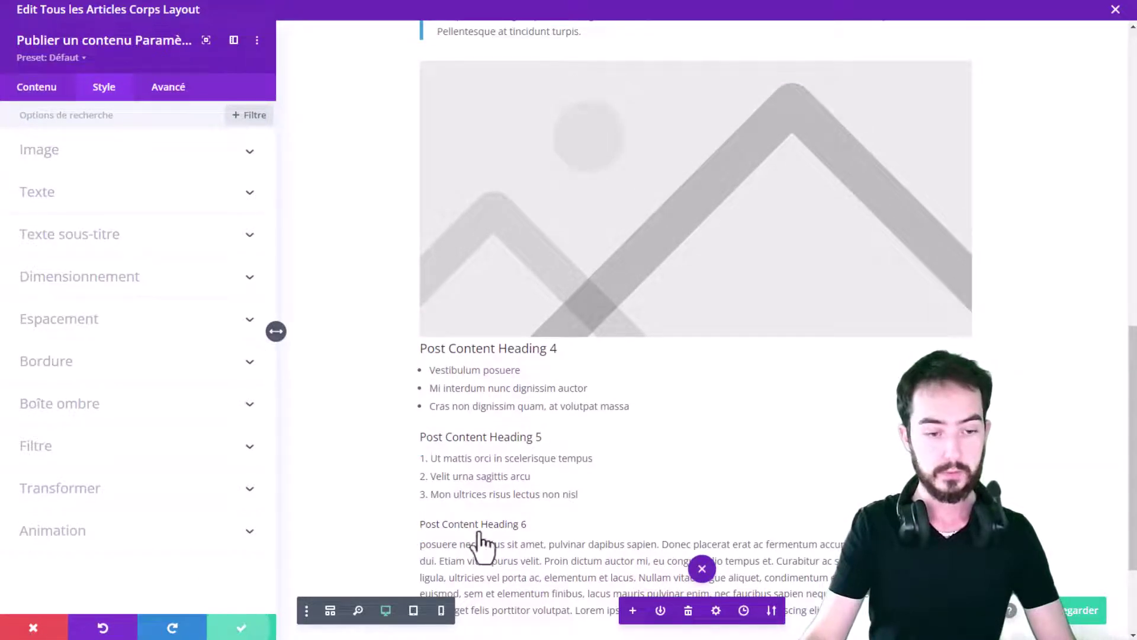
Step: Reopen the Publier un contenu settings and inspect the style options for heading 5, the body text and heading 6
scroll(404, 480, down, 1)
scroll(404, 480, down, 1)
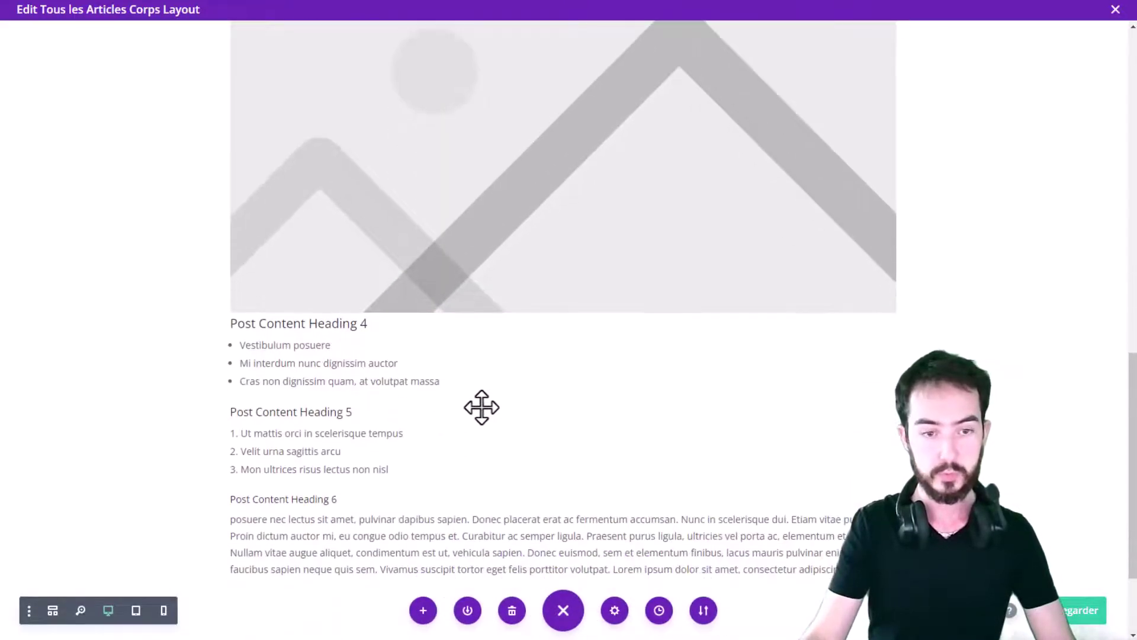
click(480, 407)
click(420, 292)
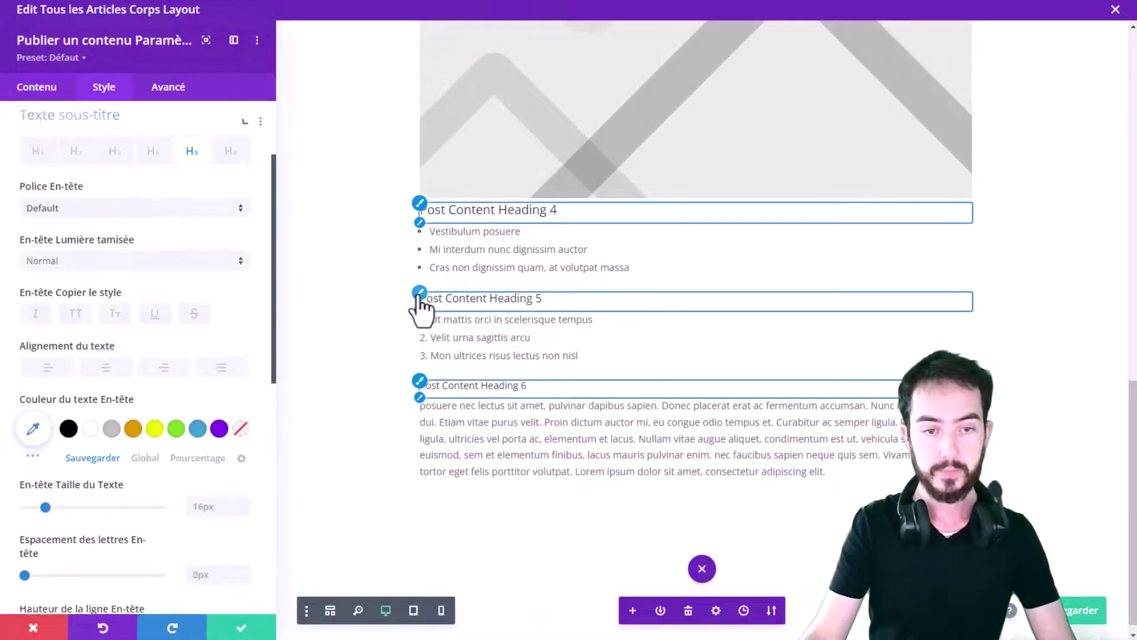
click(419, 224)
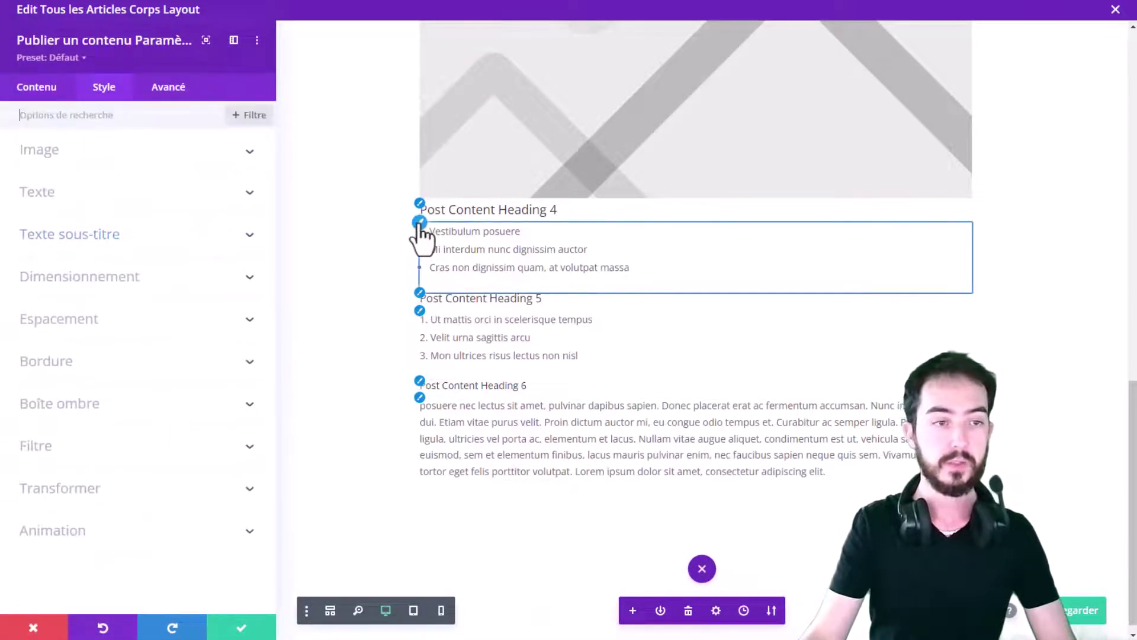
click(420, 294)
click(423, 401)
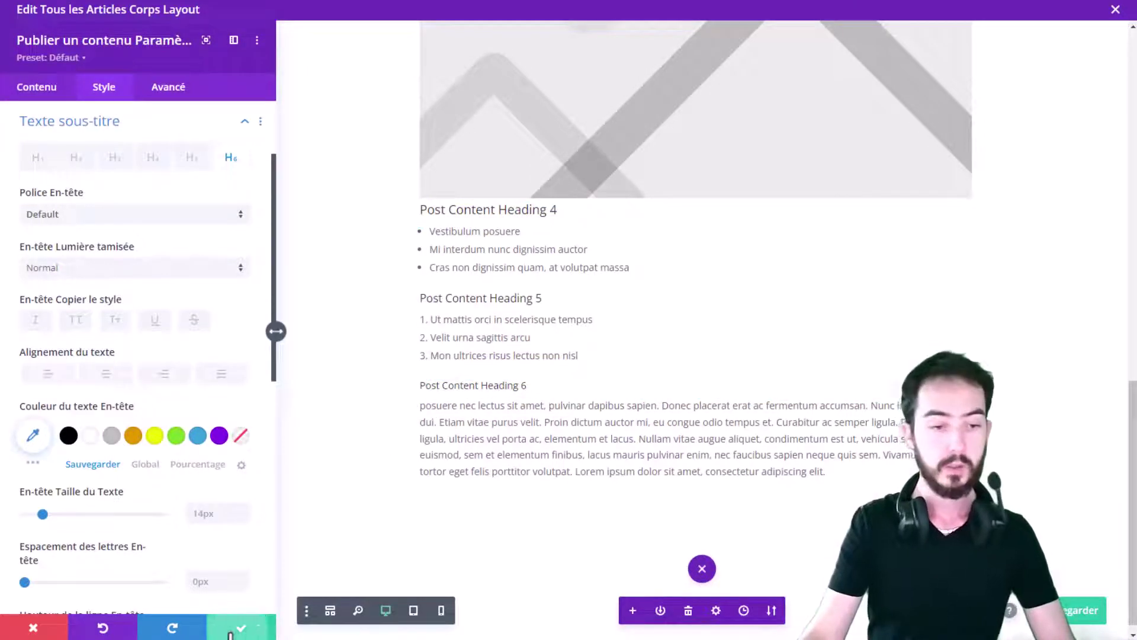
Step: Apply the module settings, save the body layout and check the post content on the live "Lorem" article
click(260, 623)
click(1073, 616)
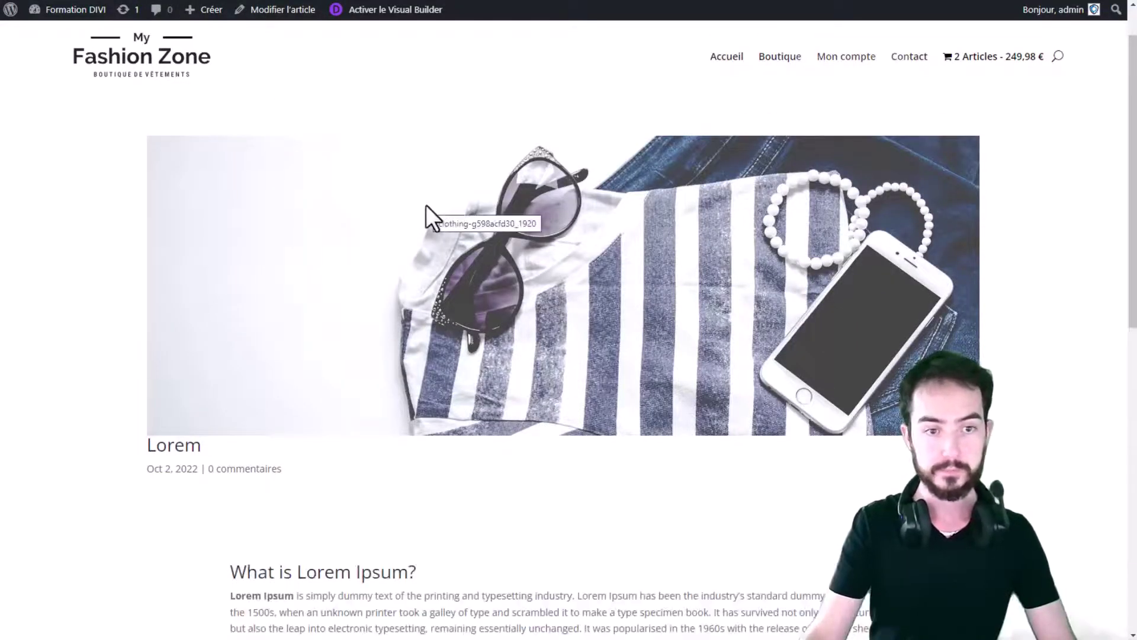
scroll(426, 205, down, 5)
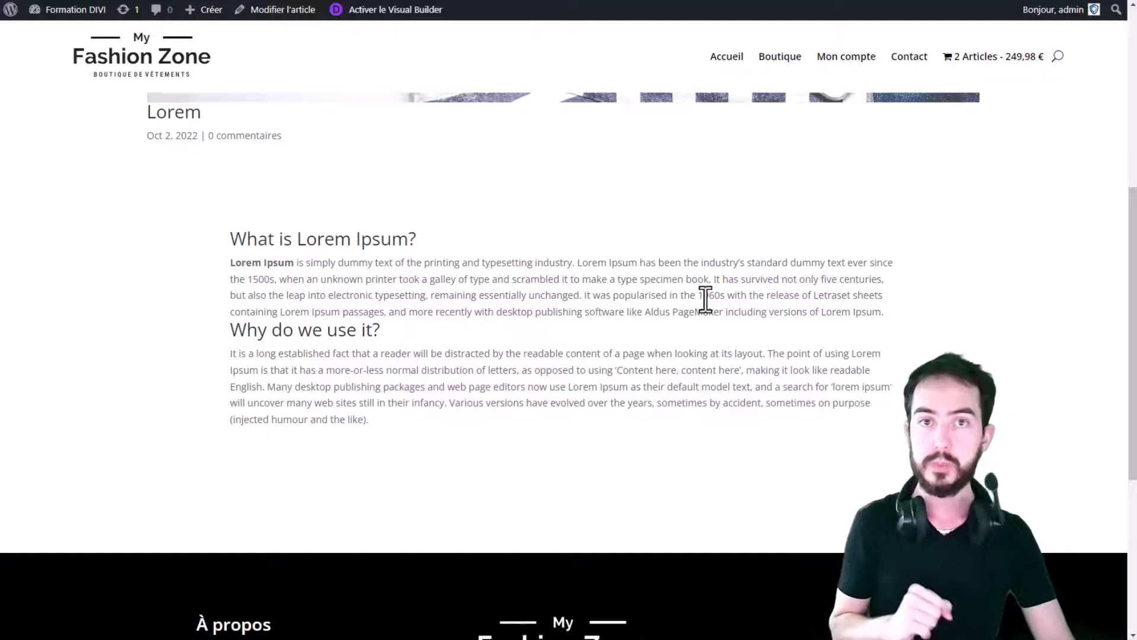
scroll(705, 299, up, 4)
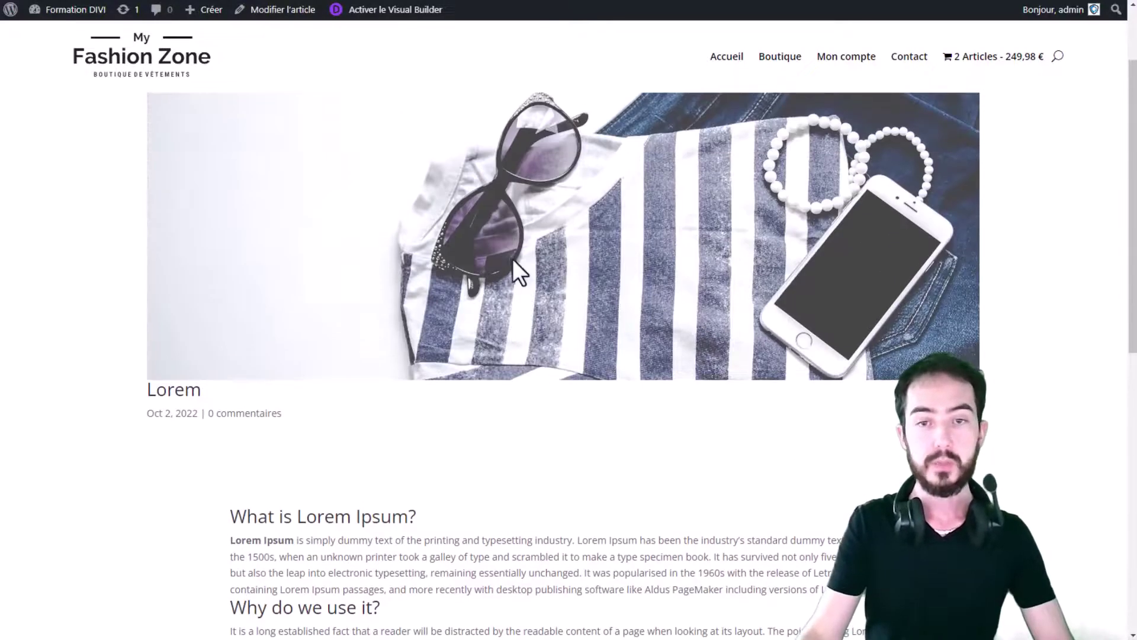
scroll(604, 318, down, 3)
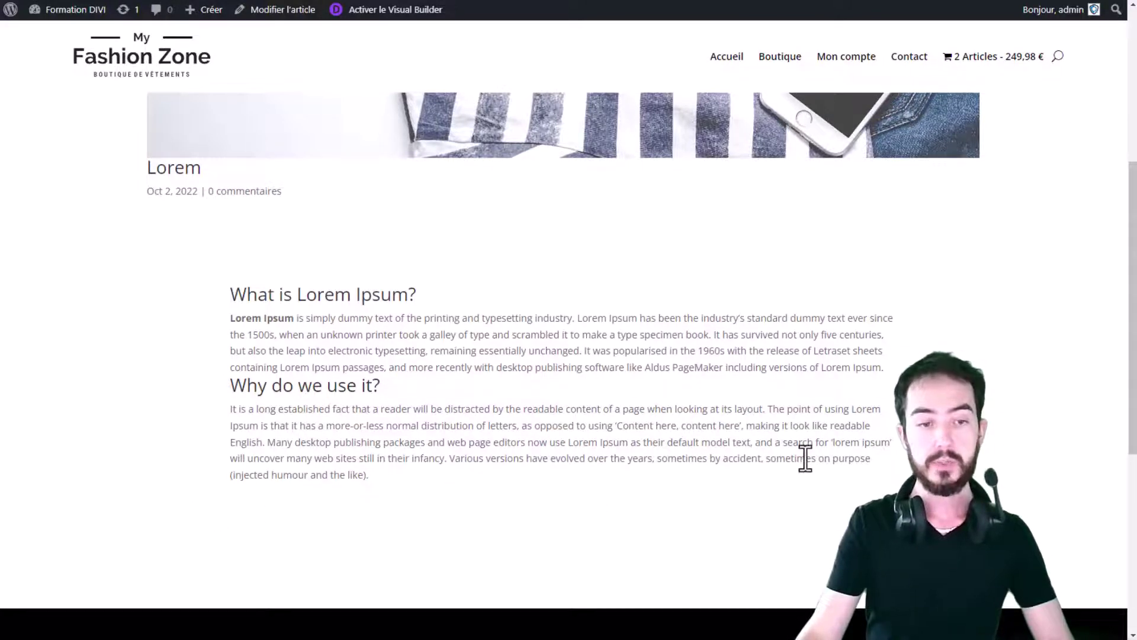
scroll(807, 458, down, 1)
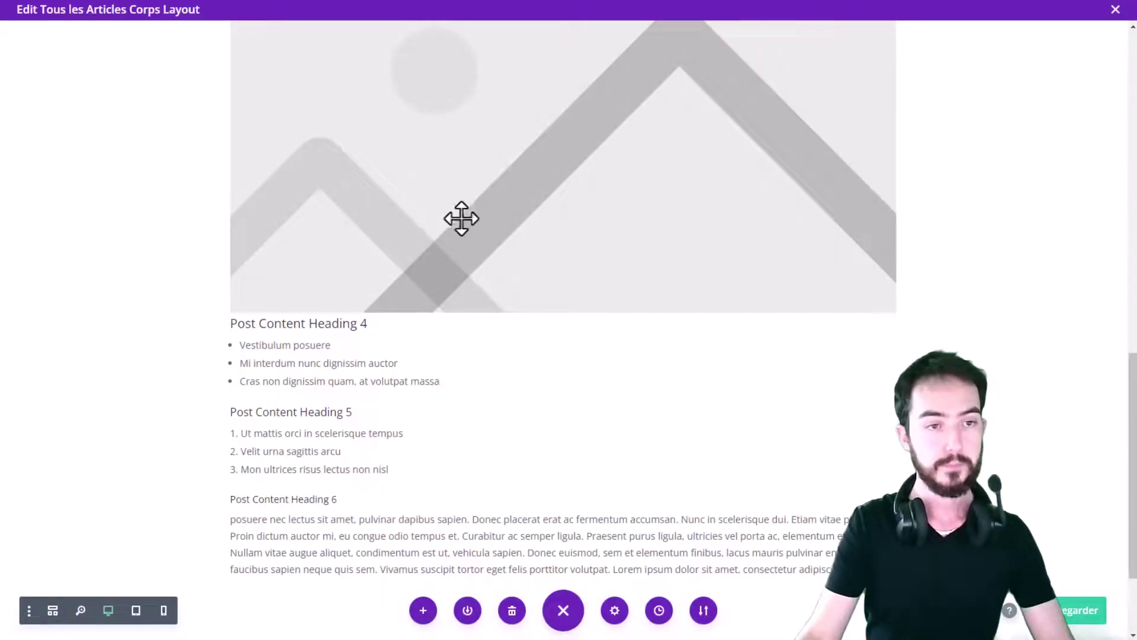
Step: Add a Commentaires module below the post content module in the Tous les Articles body layout
scroll(627, 559, down, 3)
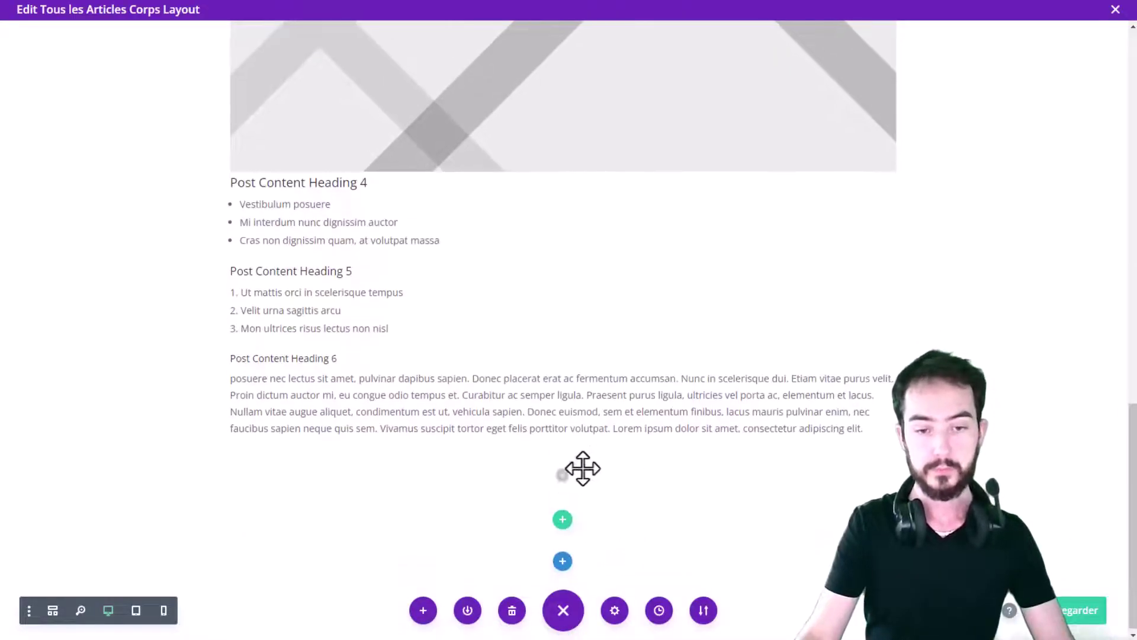
click(563, 472)
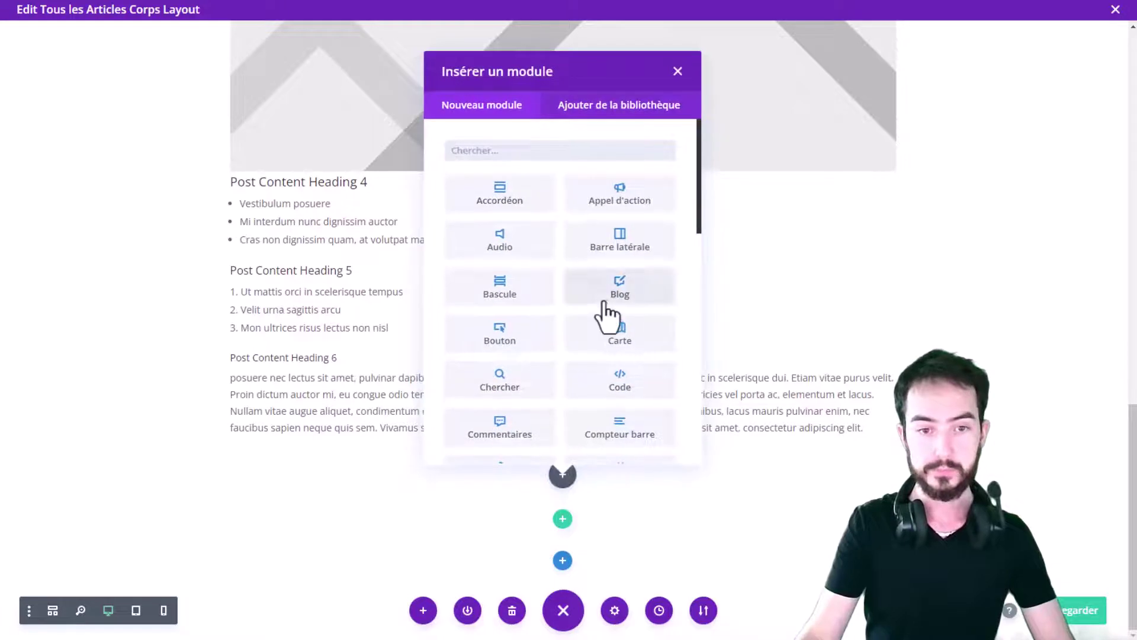
scroll(608, 317, down, 10)
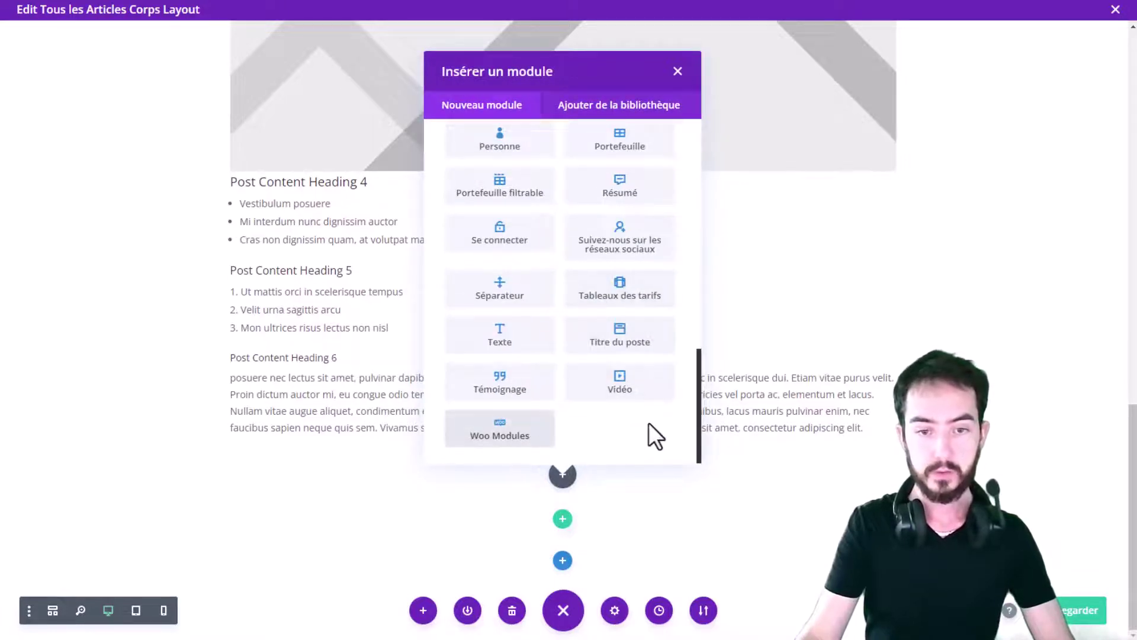
scroll(542, 379, up, 3)
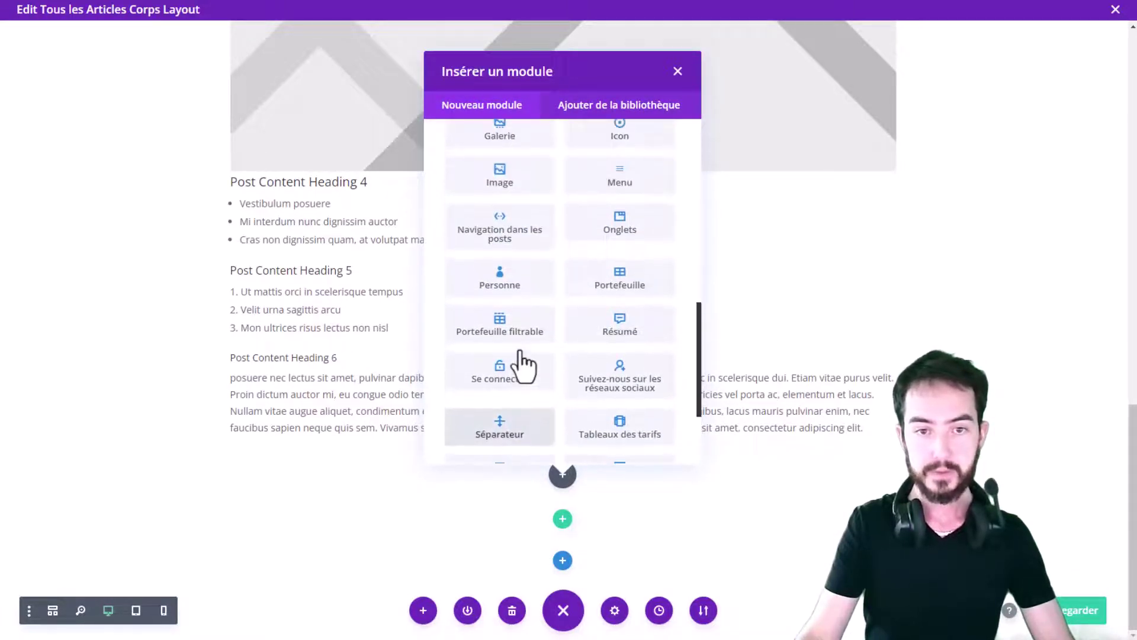
scroll(524, 367, up, 5)
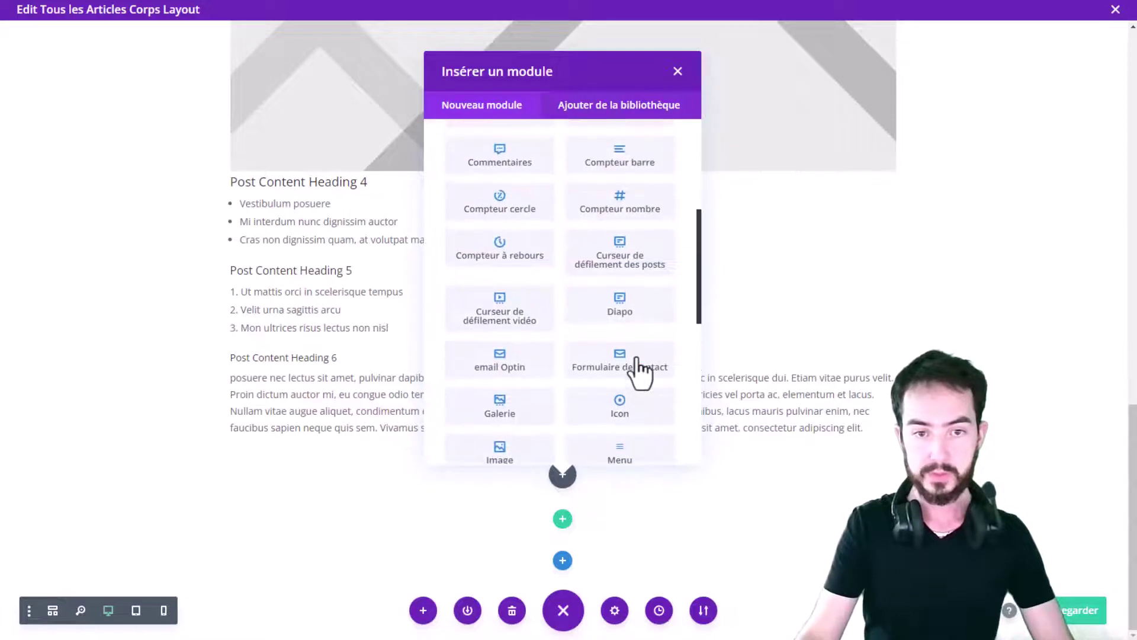
scroll(639, 372, up, 4)
scroll(638, 369, up, 1)
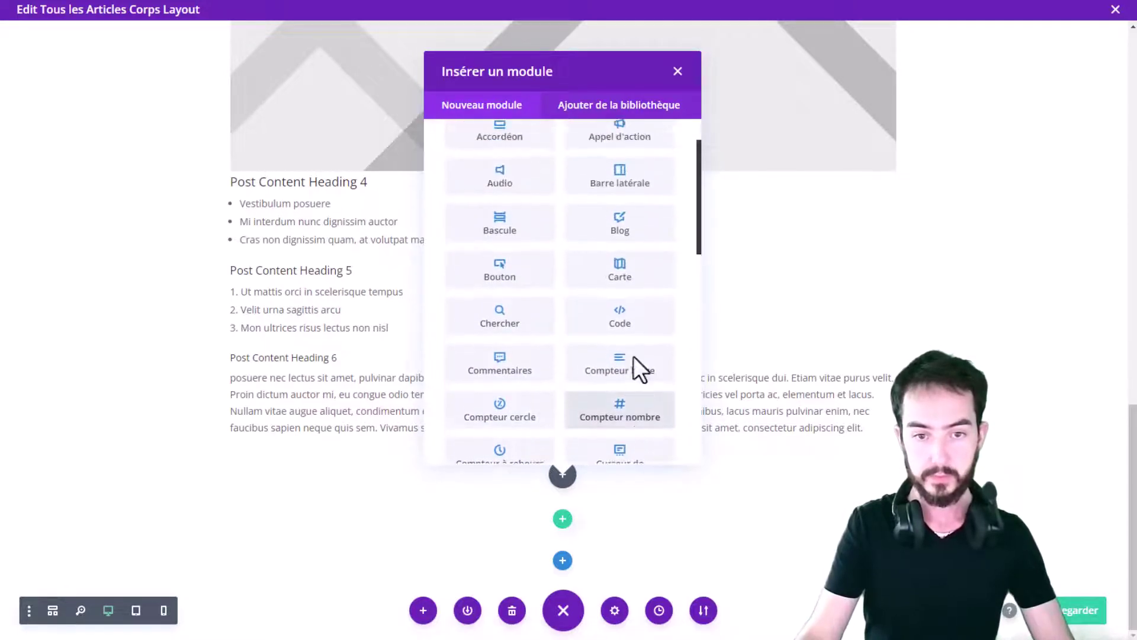
click(503, 364)
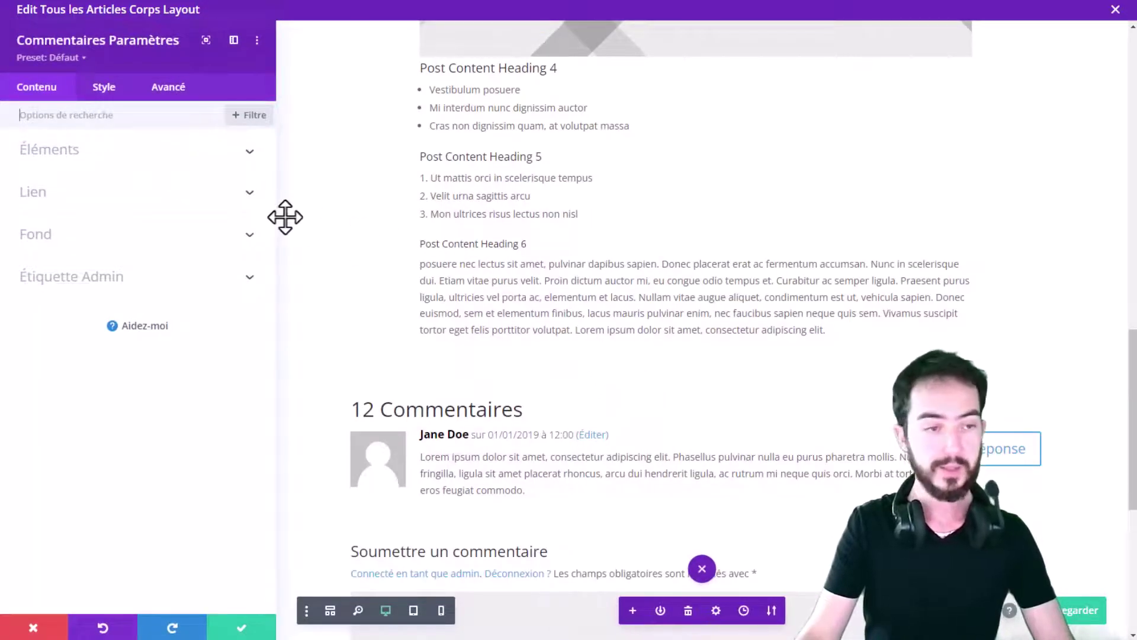
Step: Try hiding the author avatar and the reply button in the Commentaires module's elements, restoring each one
scroll(701, 411, down, 3)
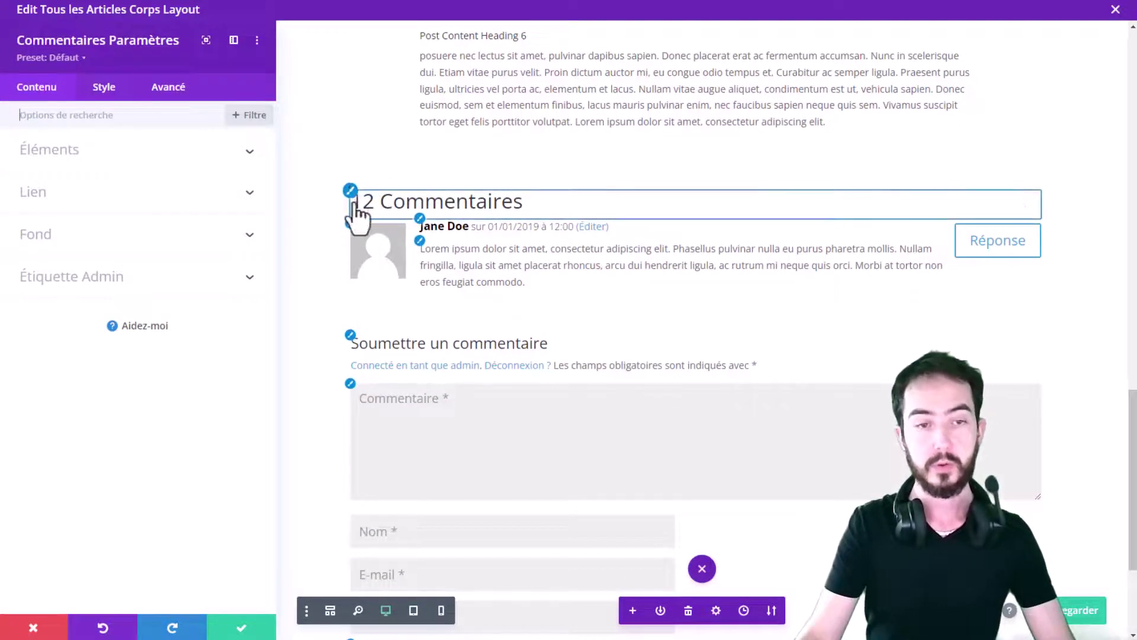
scroll(500, 297, down, 1)
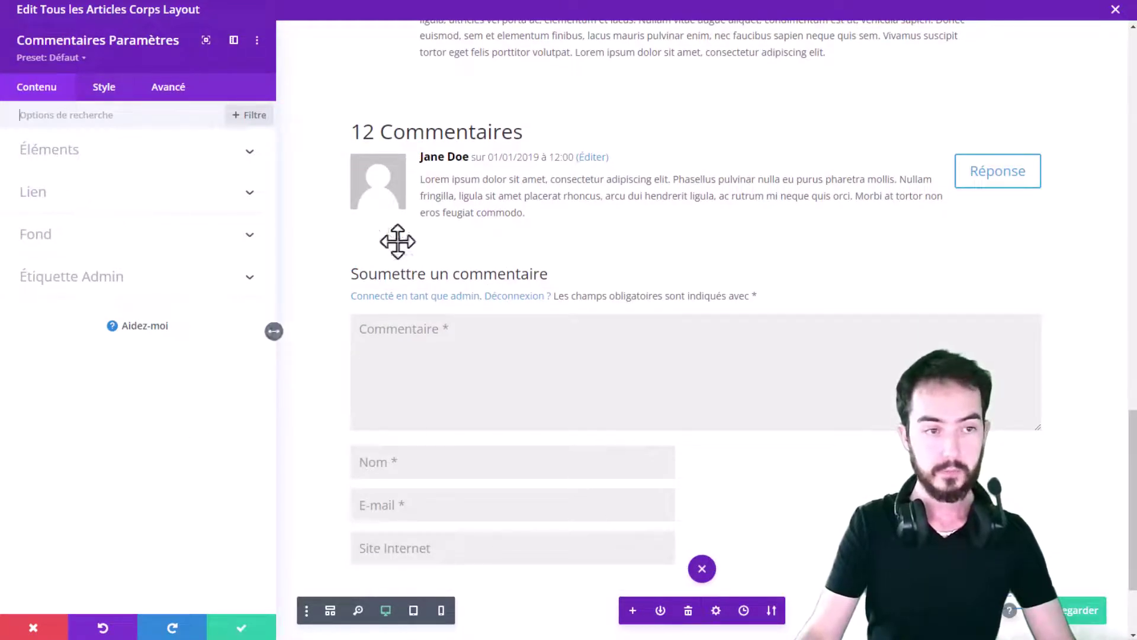
click(123, 163)
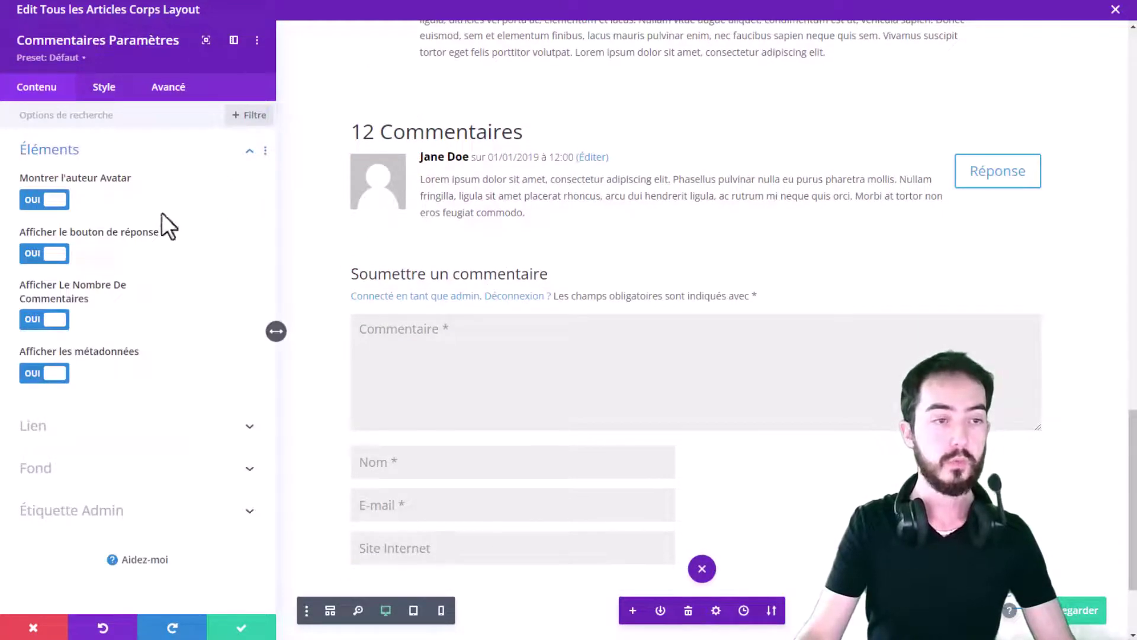
click(50, 202)
click(51, 203)
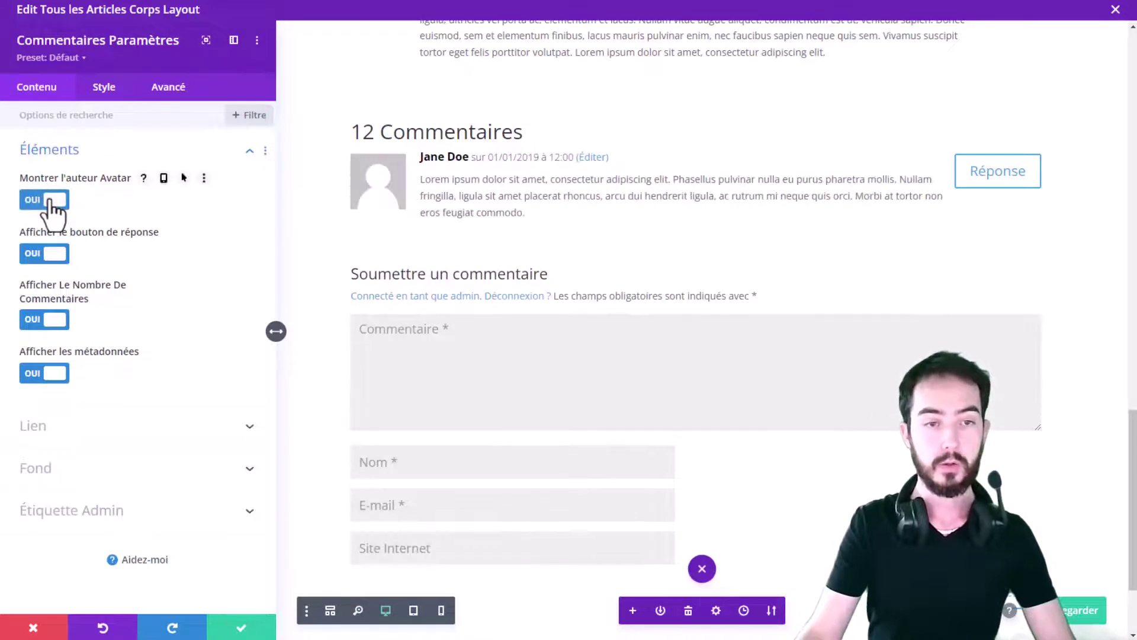
click(50, 203)
click(52, 205)
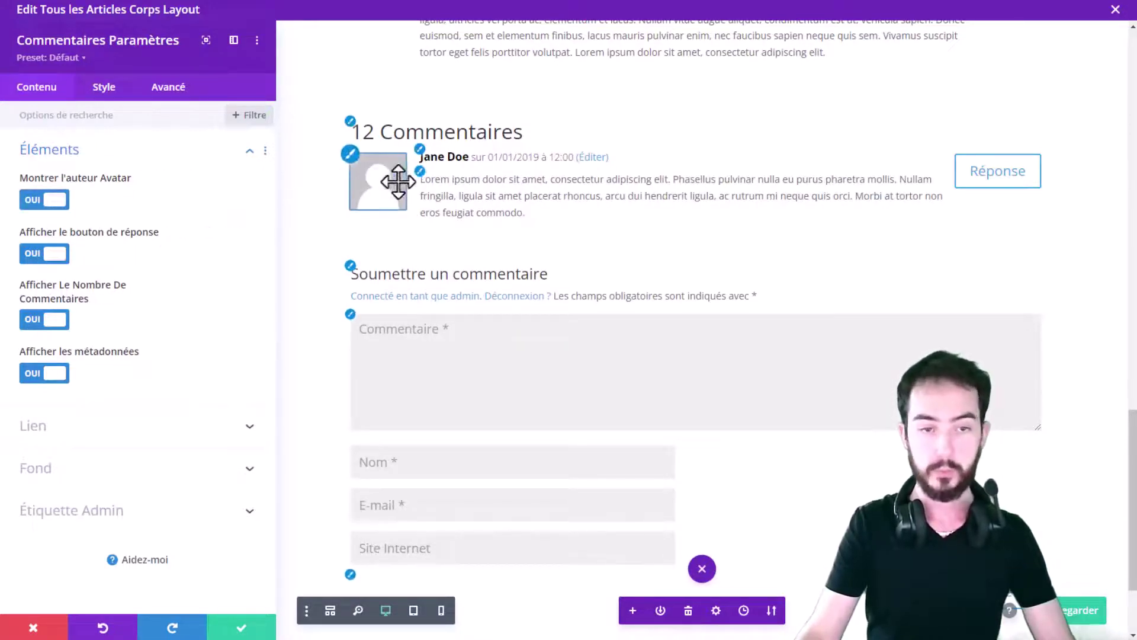
click(60, 255)
click(59, 255)
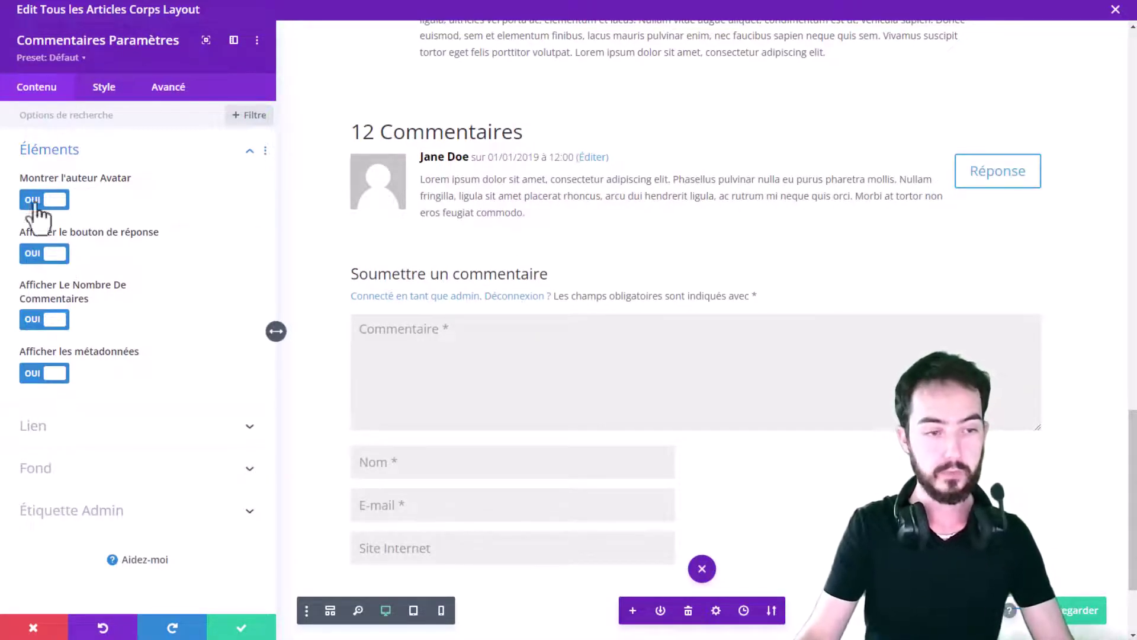
Step: Apply the Commentaires settings, save the body layout and review the live "Lorem" article from featured image to comment form
click(222, 623)
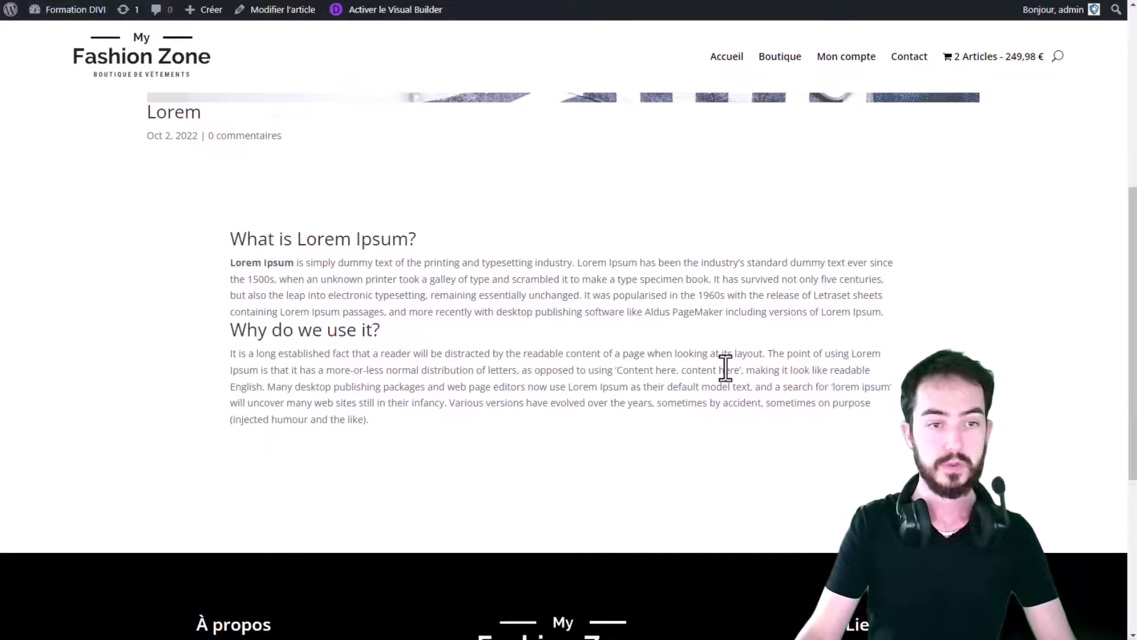
scroll(736, 361, down, 5)
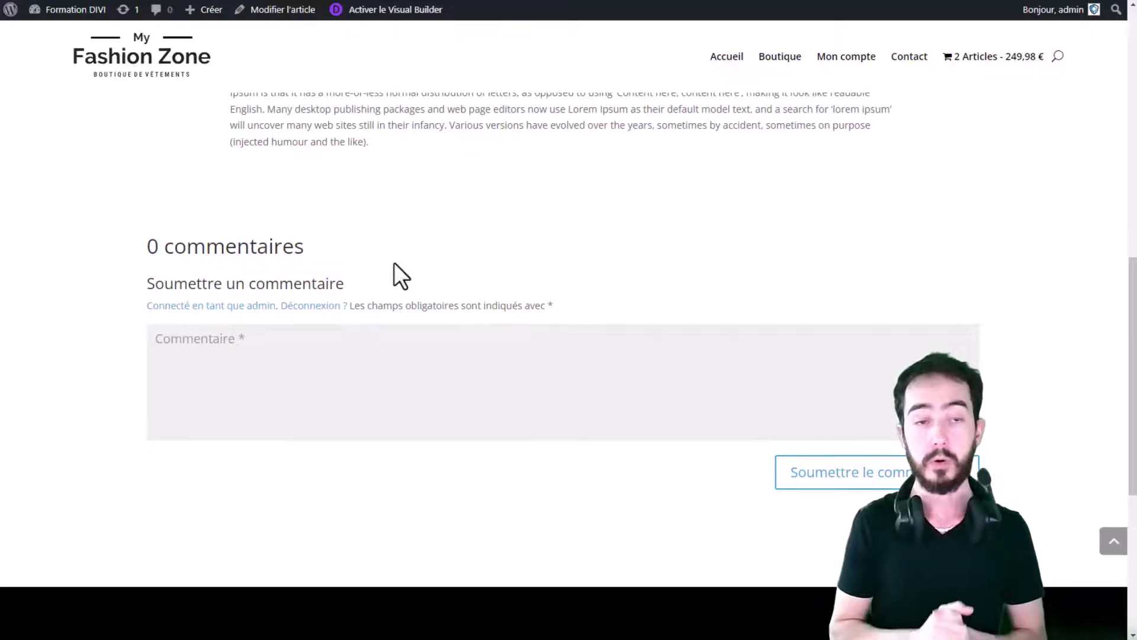
scroll(394, 263, up, 9)
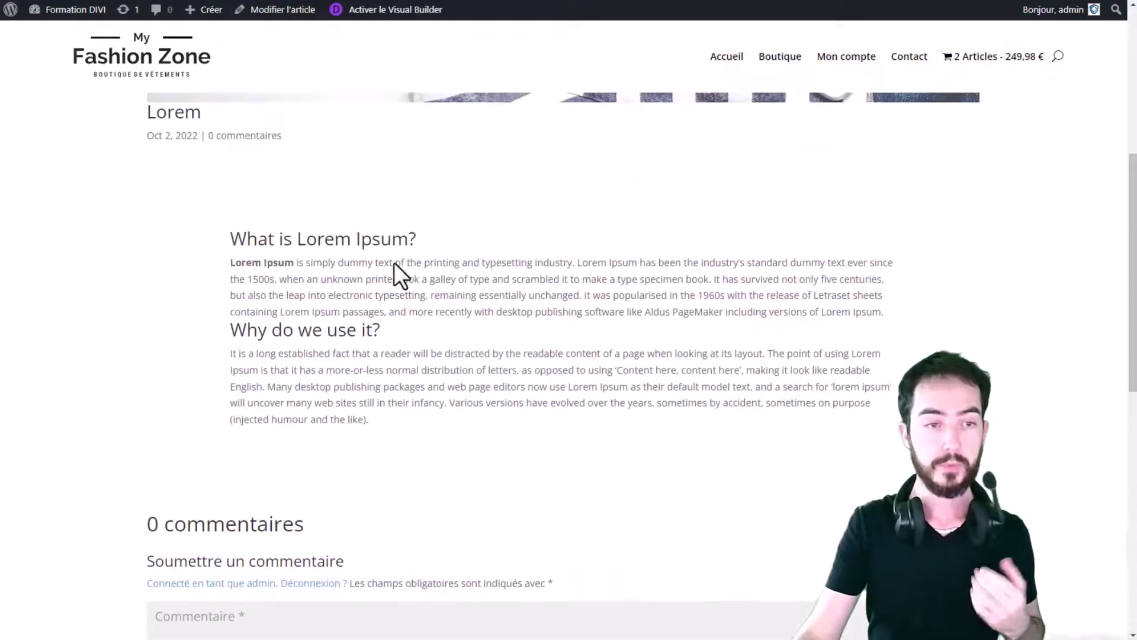
scroll(395, 264, up, 3)
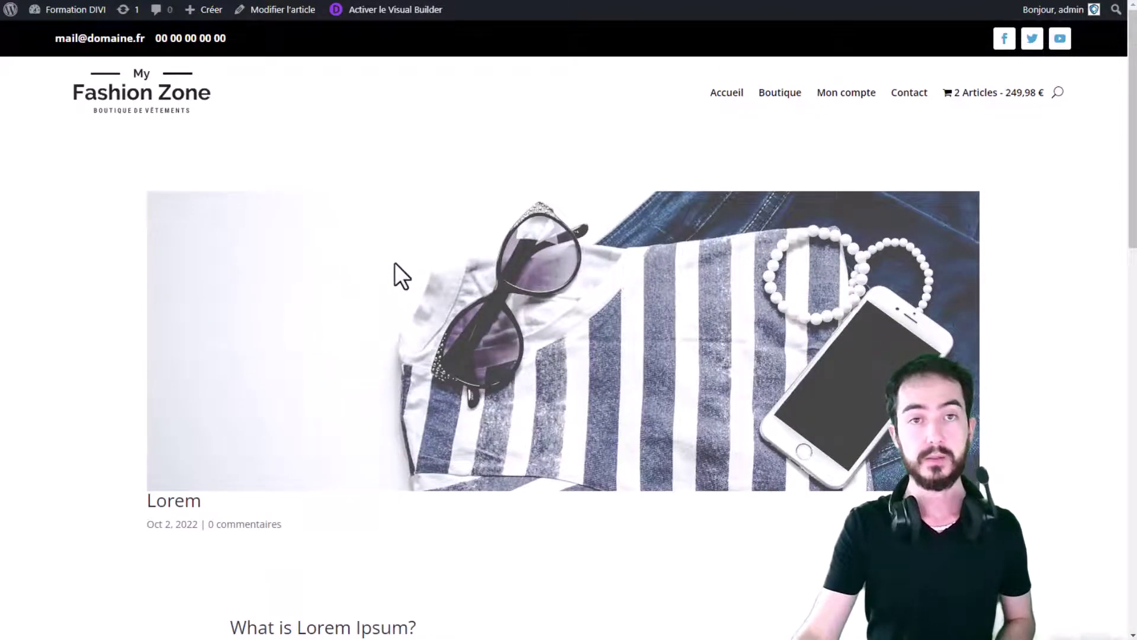
scroll(394, 262, down, 5)
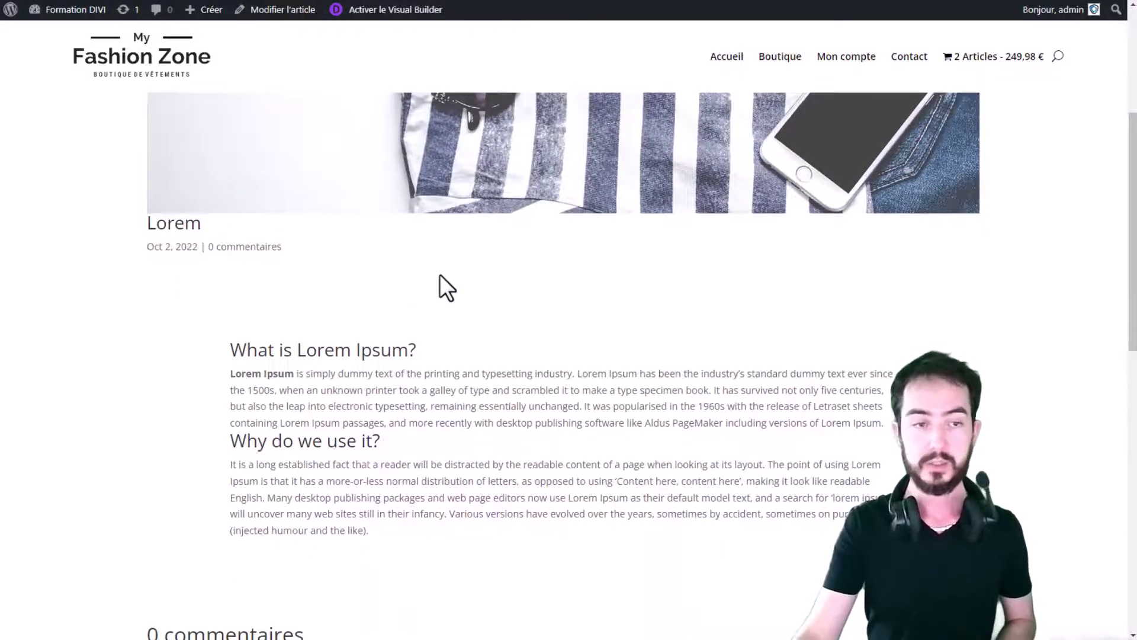
scroll(440, 274, up, 3)
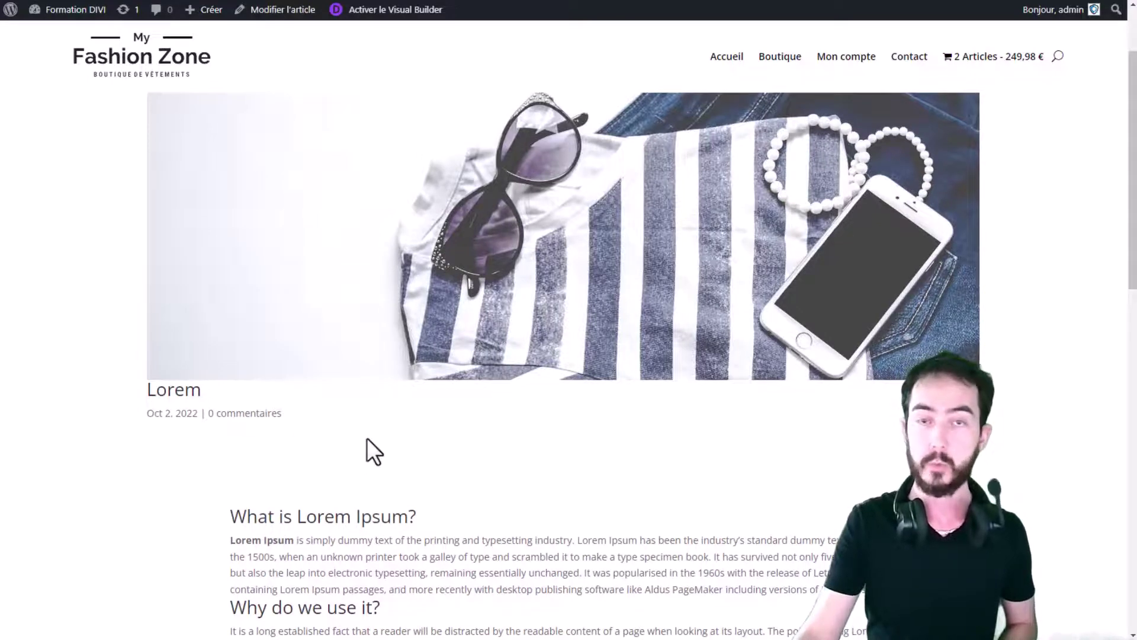
scroll(373, 432, down, 10)
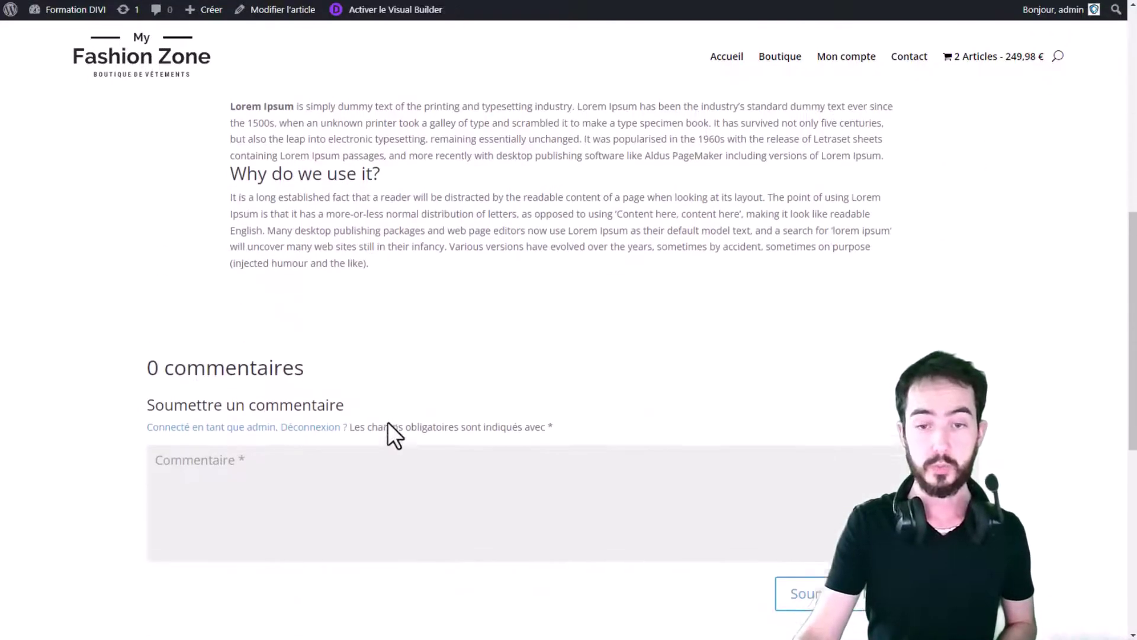
scroll(480, 326, up, 2)
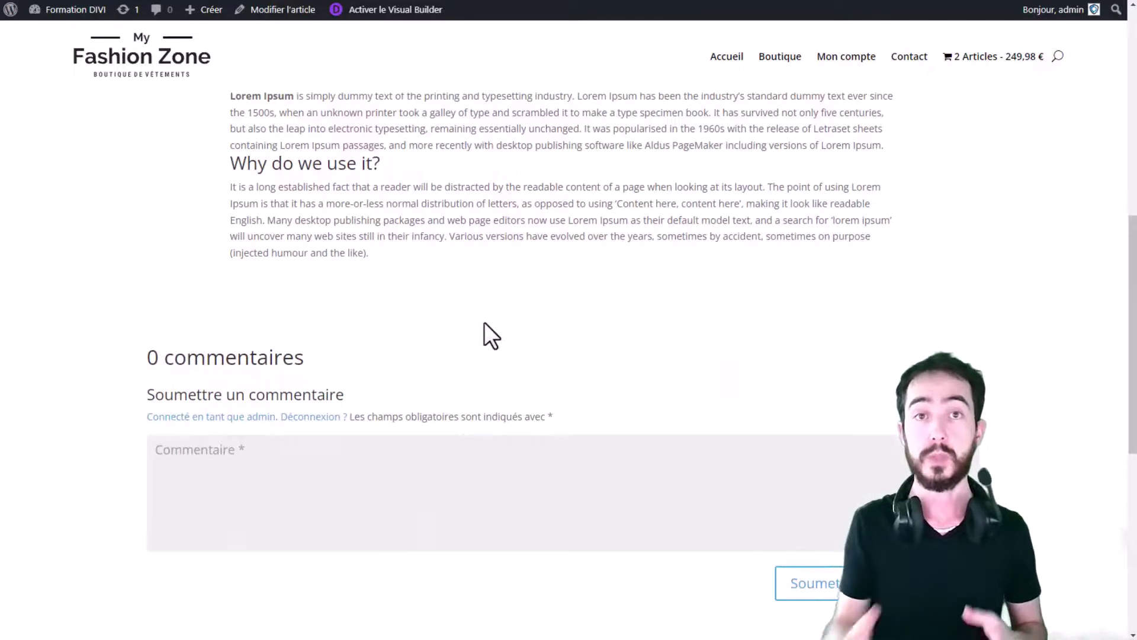